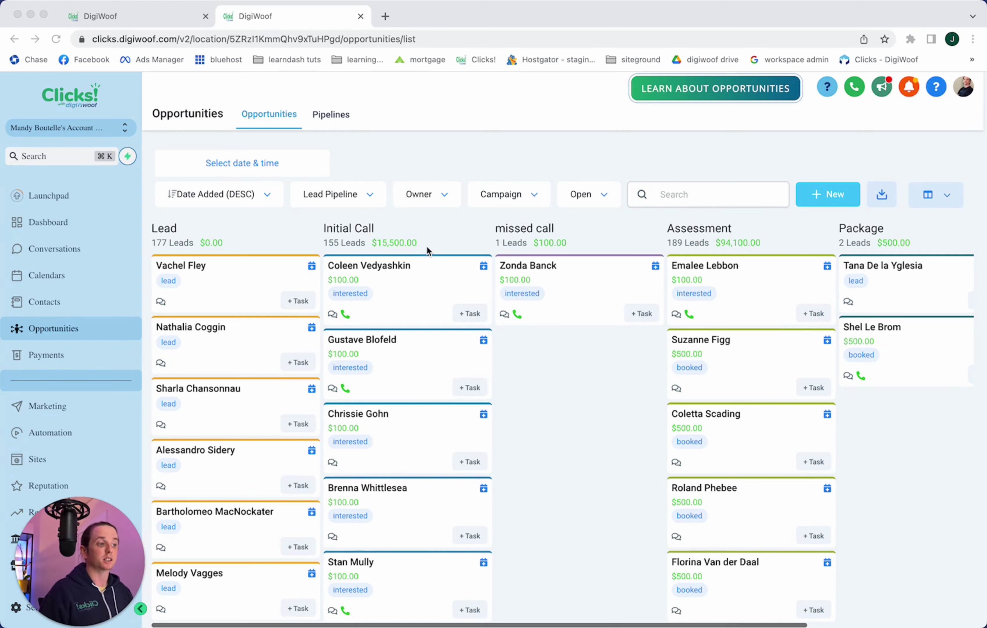
Open the first Initial Call opportunity to view its task and note fields, and close it without updating
left_click(409, 288)
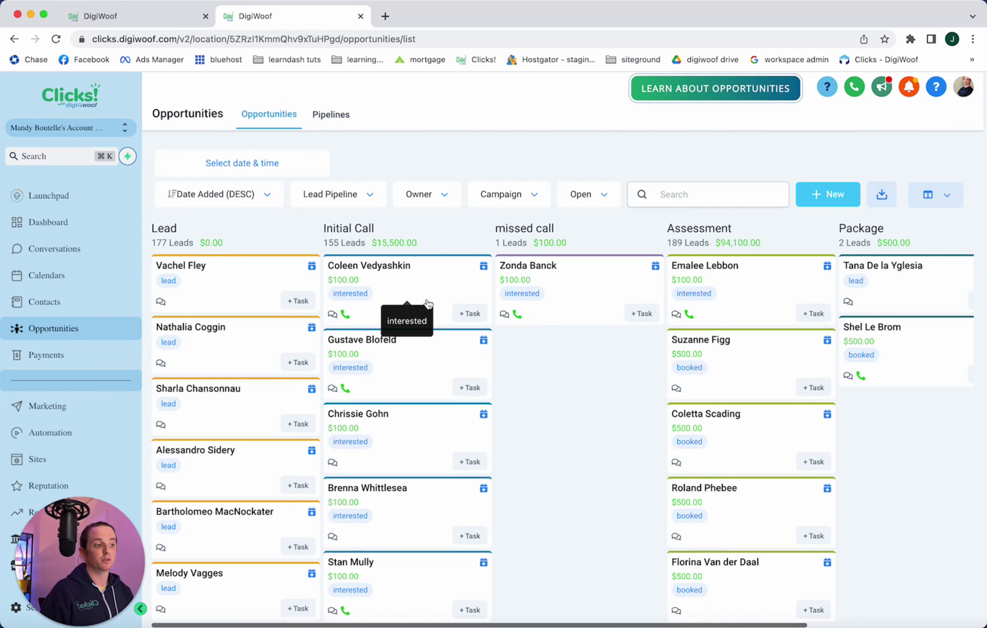
left_click(423, 277)
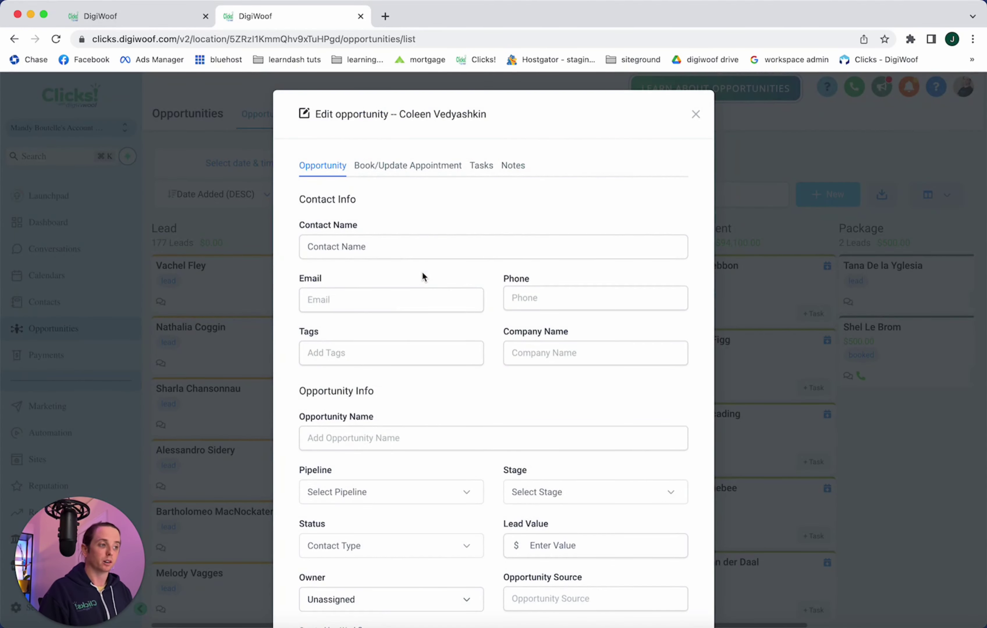
left_click(482, 168)
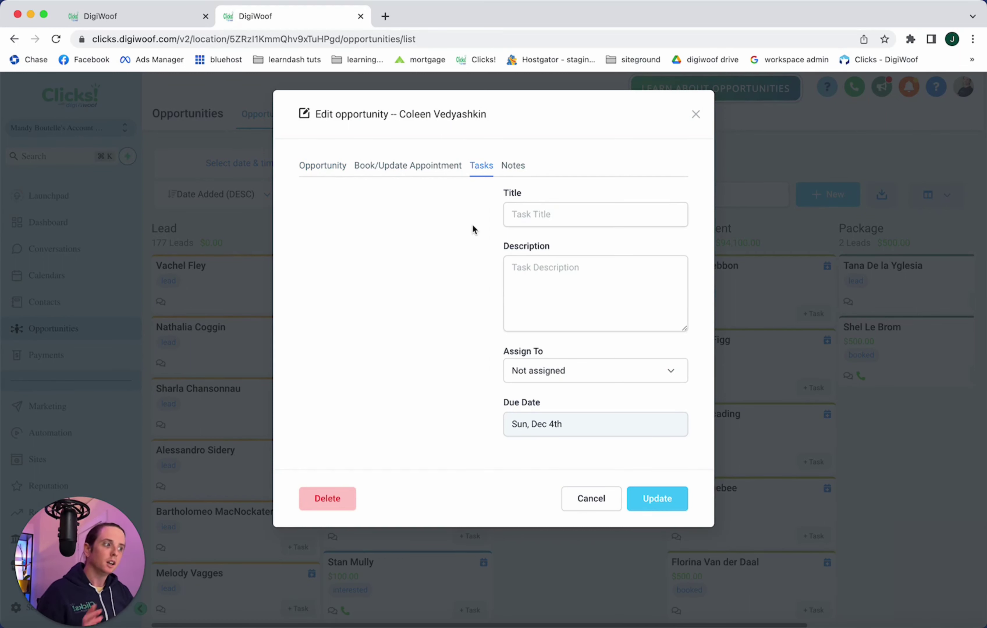
left_click(512, 168)
left_click(533, 197)
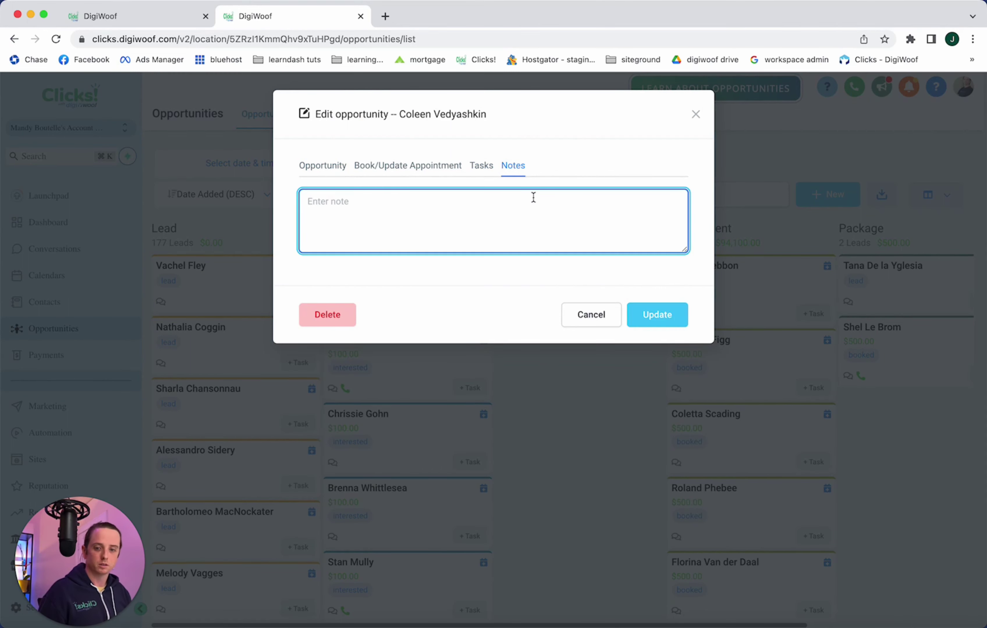
left_click(597, 326)
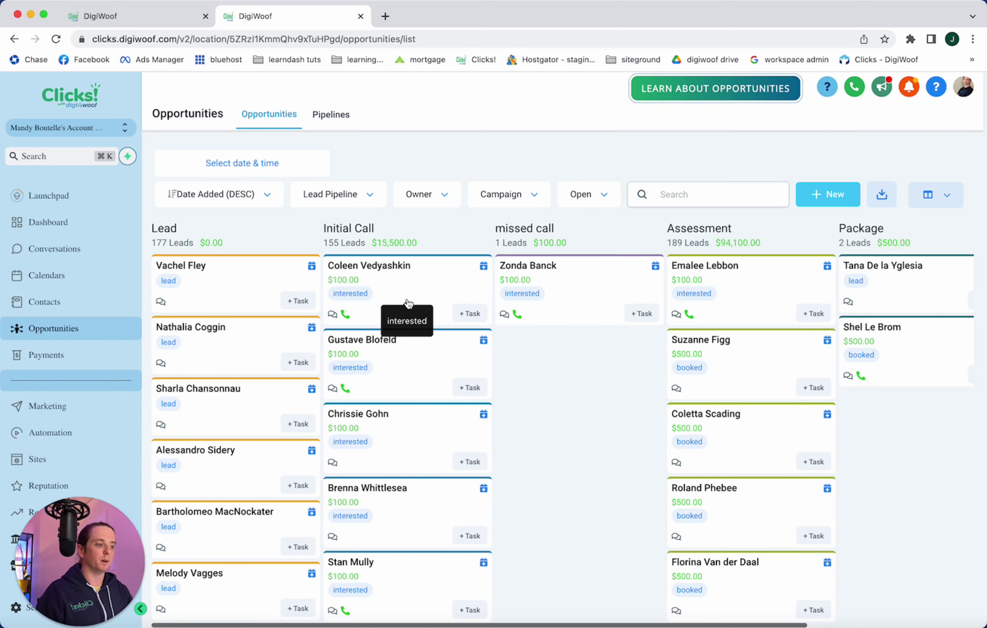
Look over the pipeline board's stages from Initial Call through Assessment and Package to Graduated
mouse_move(426, 284)
left_mouse_down()
mouse_move(609, 342)
mouse_move(589, 301)
mouse_move(579, 308)
mouse_move(371, 281)
mouse_move(426, 300)
left_mouse_up()
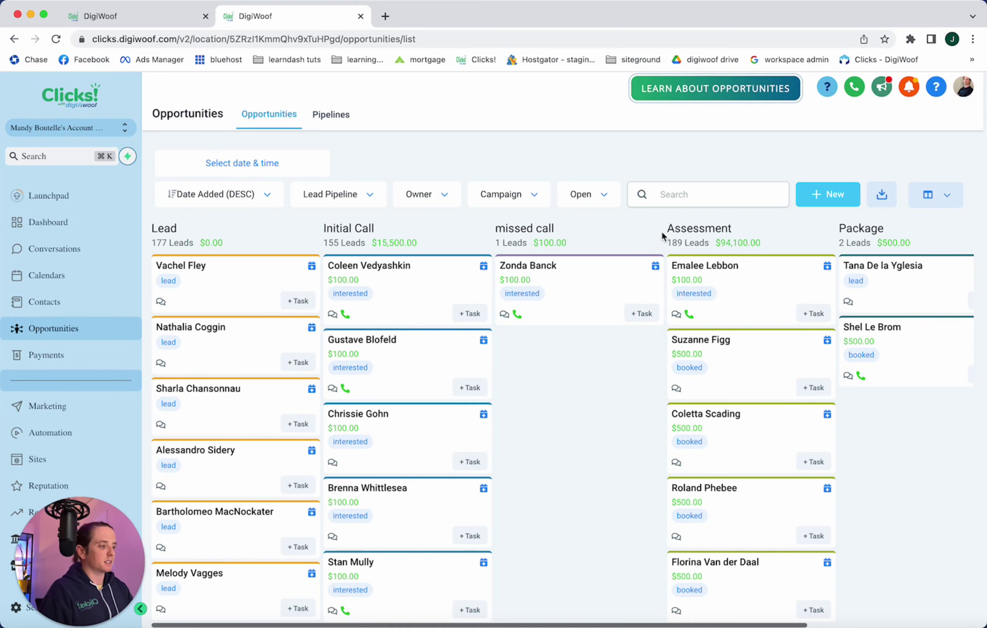
left_click_drag(663, 237, 782, 245)
left_click(782, 240)
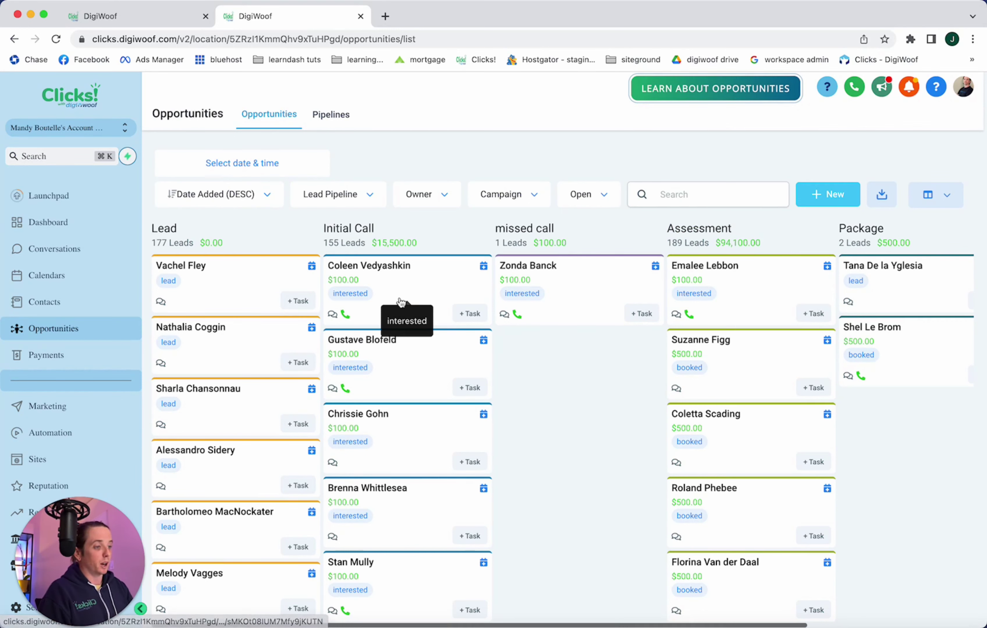
mouse_move(410, 309)
left_mouse_down()
mouse_move(716, 264)
mouse_move(763, 313)
mouse_move(753, 297)
mouse_move(404, 302)
left_mouse_up()
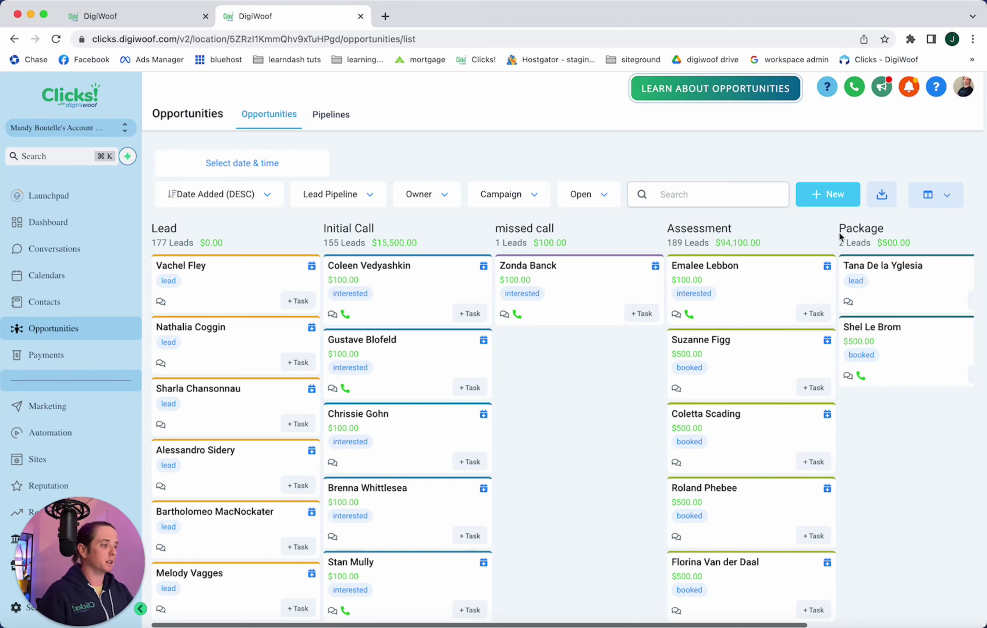
left_click_drag(839, 234, 924, 227)
left_click(924, 227)
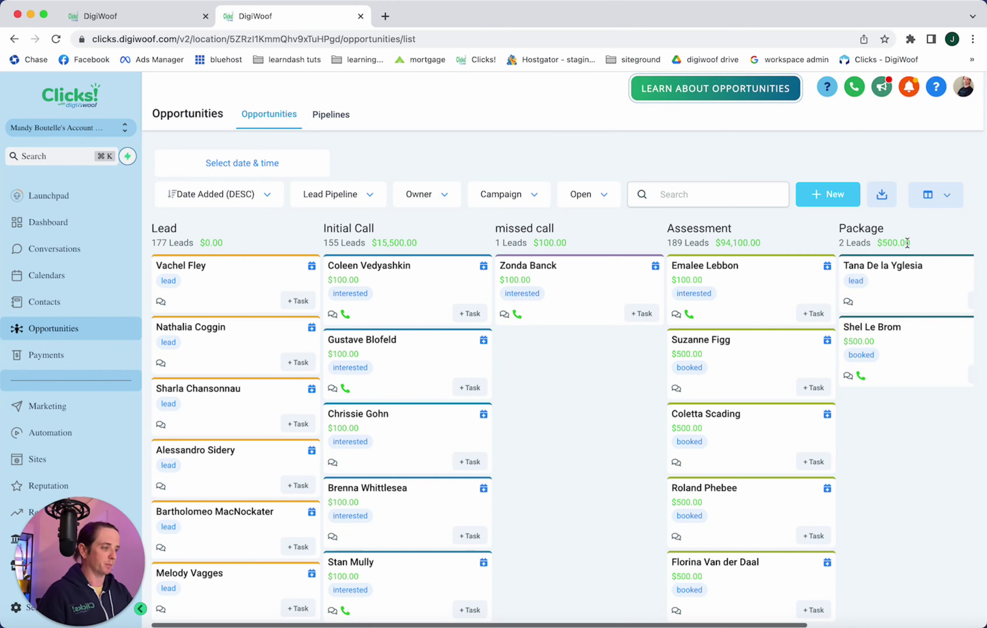
left_click_drag(779, 302, 813, 293)
left_click_drag(601, 290, 612, 304)
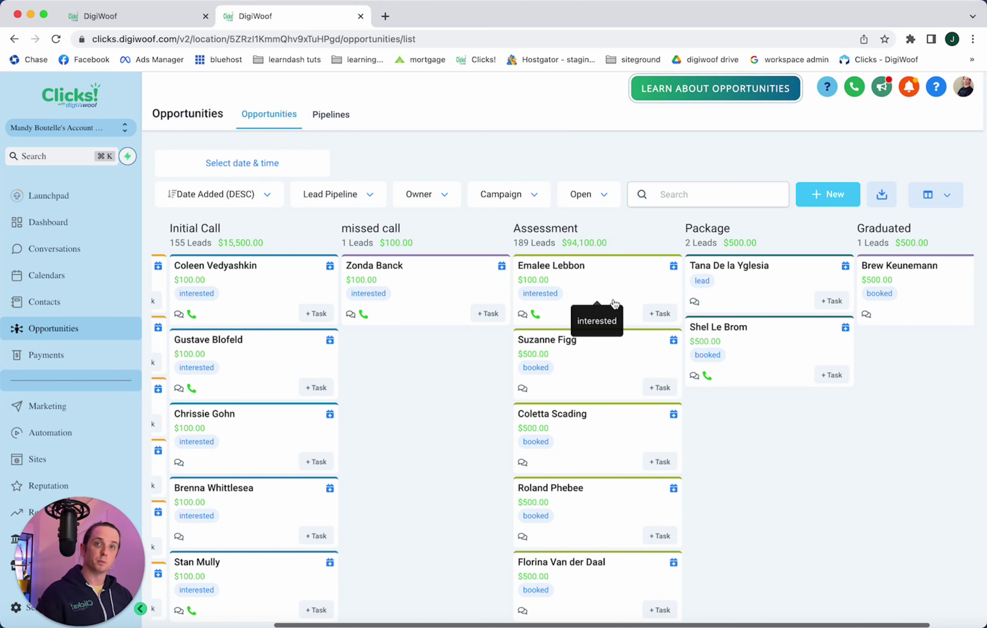
In the Capture Account's automations, open the Missed Call Text Back workflow from the 01 - Inbound folder and save its Missed Call trigger
left_click(156, 22)
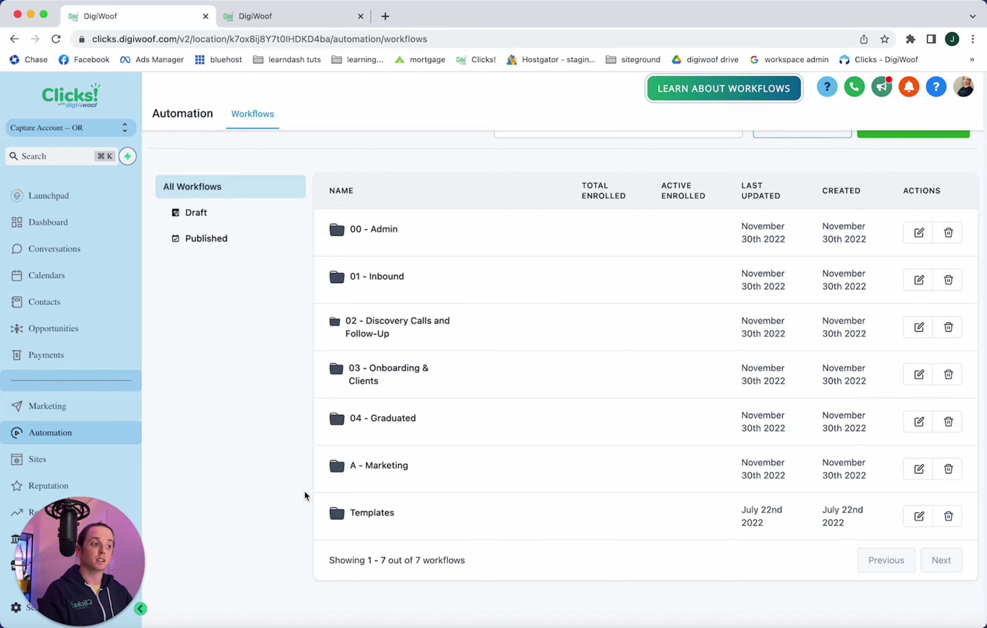
left_click(384, 278)
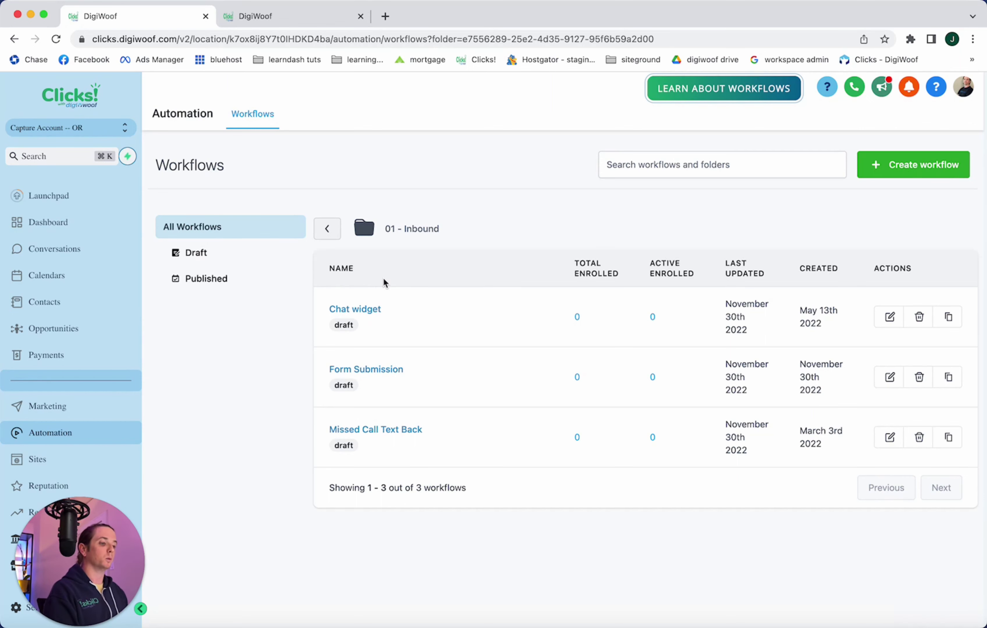
left_click(374, 429)
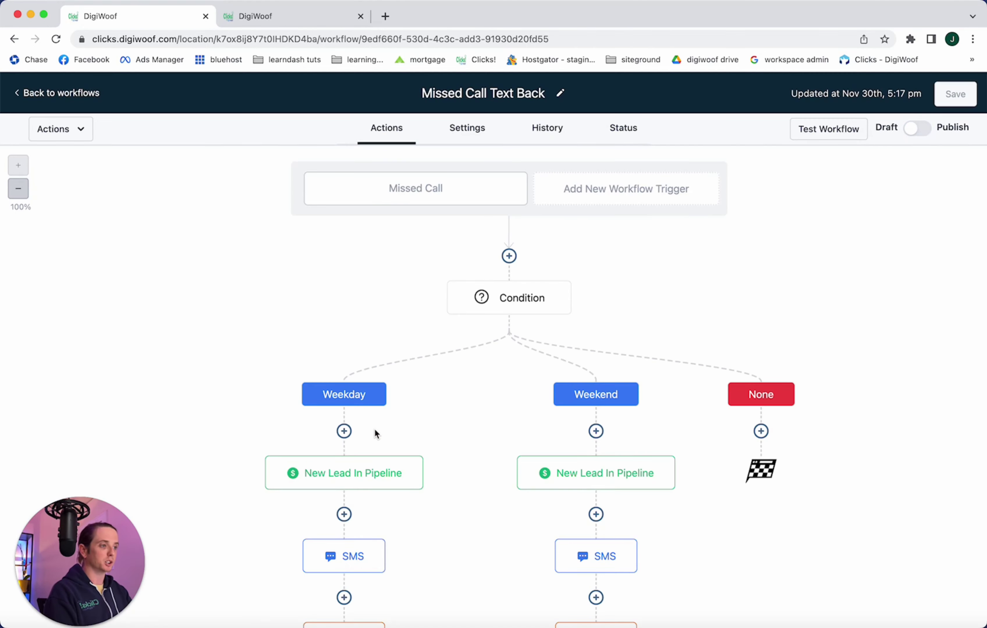
left_click(481, 187)
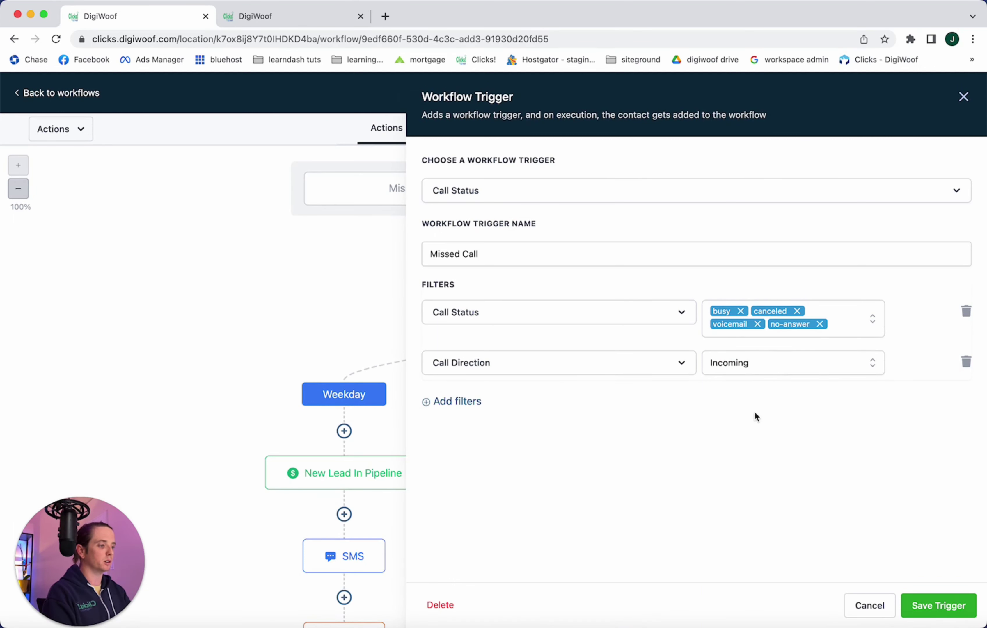
left_click(942, 606)
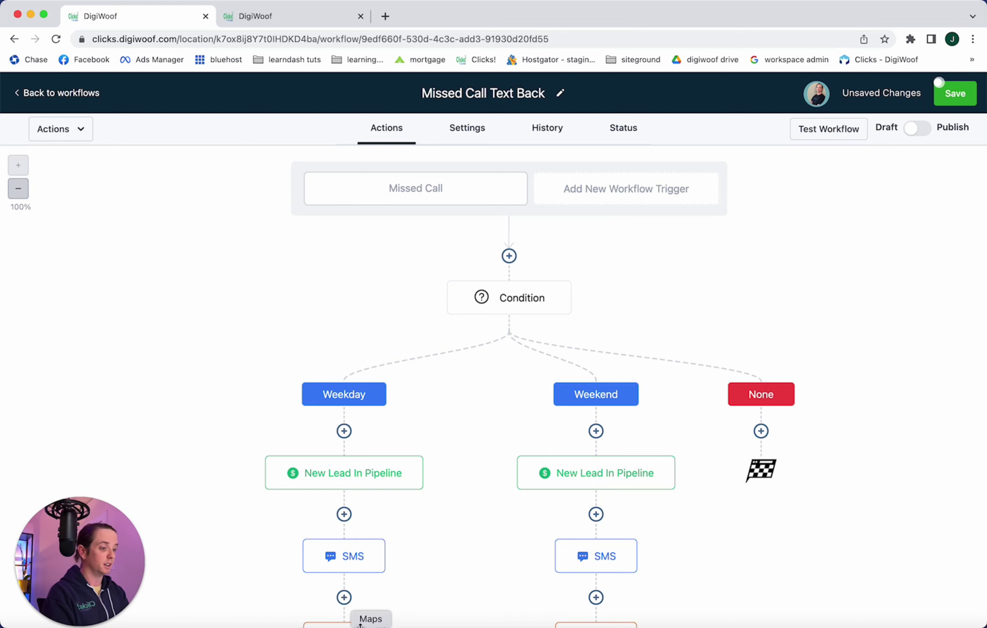
Review the SMS message in the workflow's Weekday branch and save the action
left_click(340, 560)
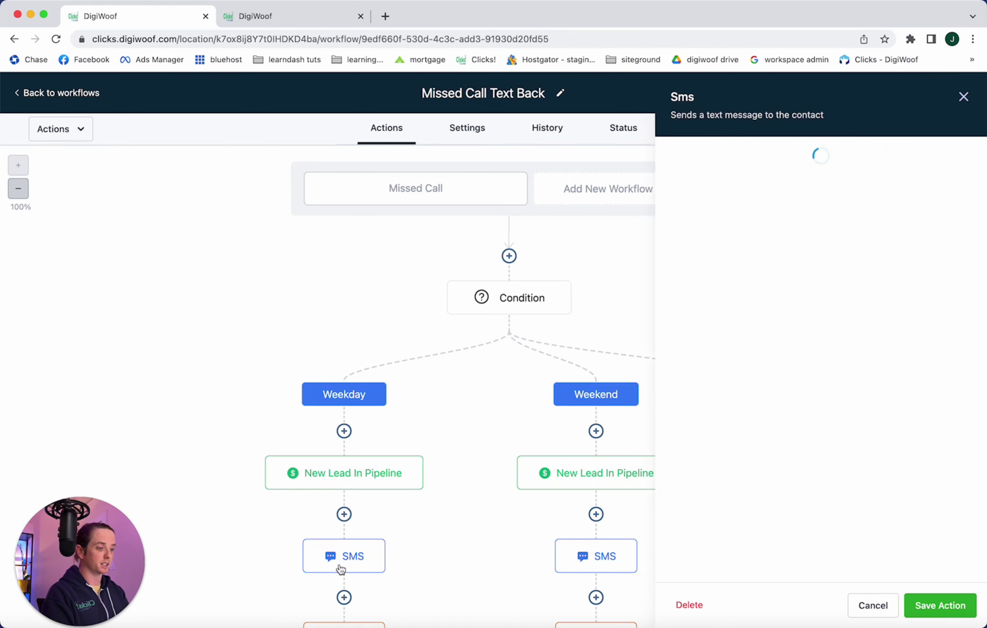
left_click(870, 603)
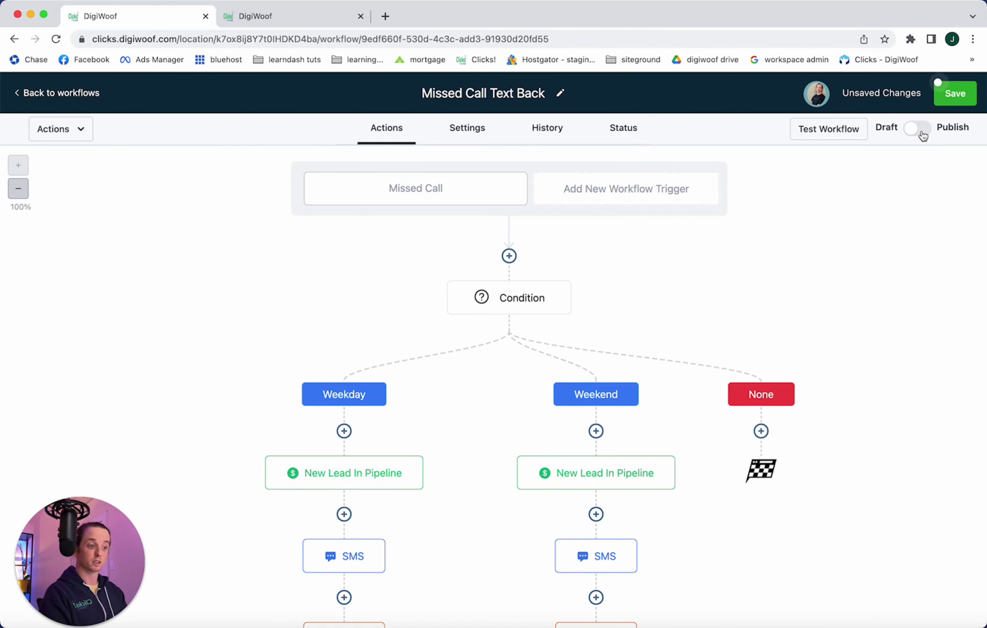
scroll(498, 520, "down", 5)
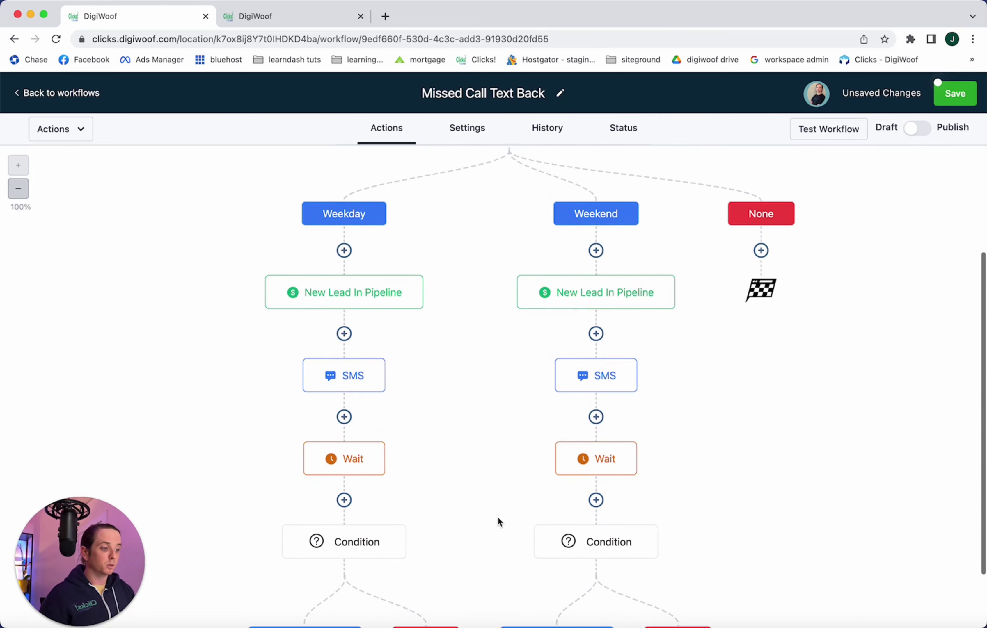
scroll(498, 517, "down", 5)
scroll(498, 516, "up", 10)
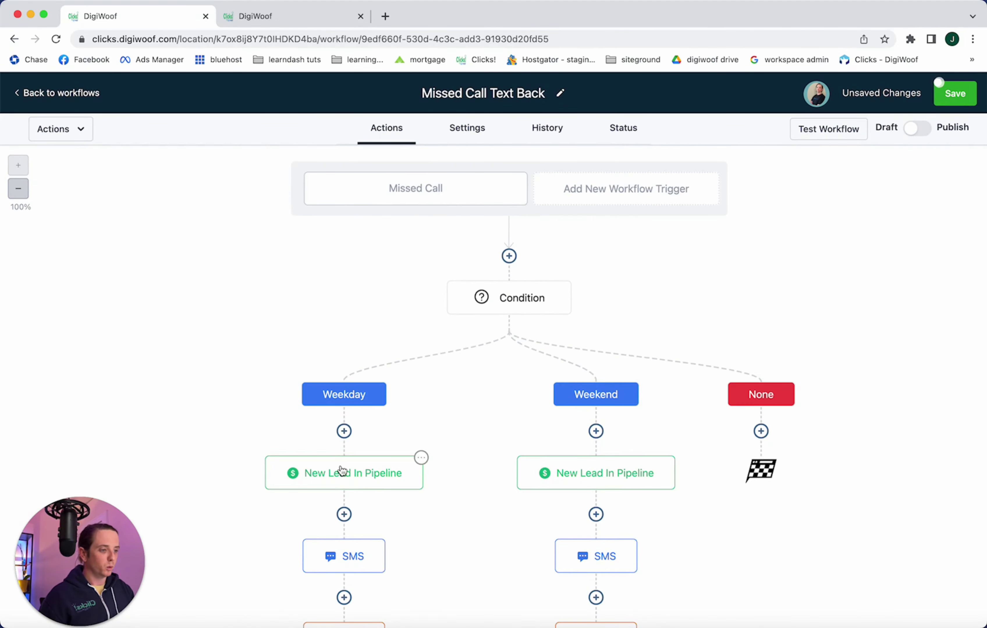
scroll(375, 513, "down", 5)
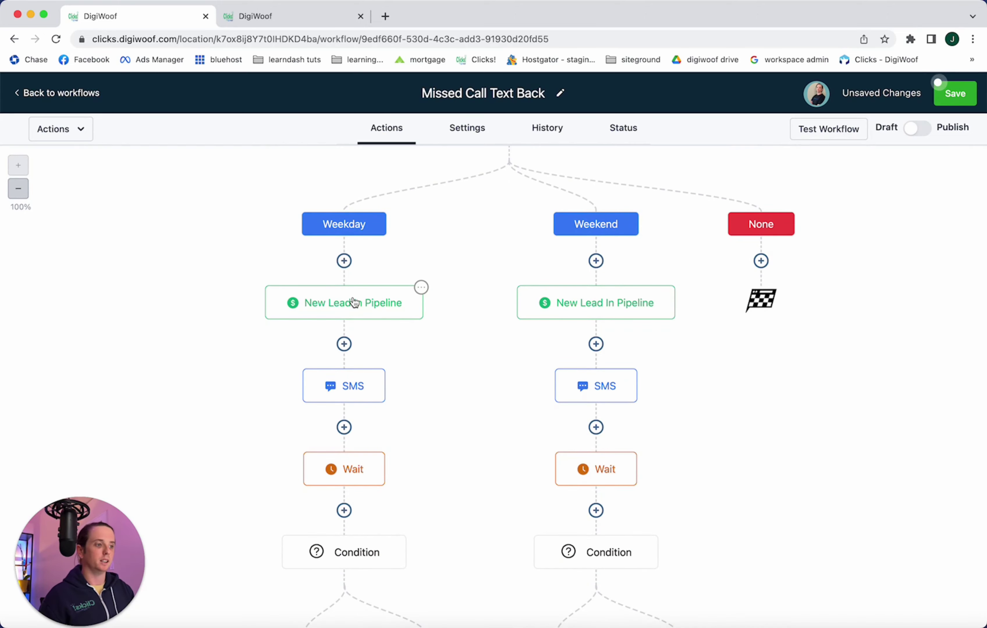
left_click(355, 387)
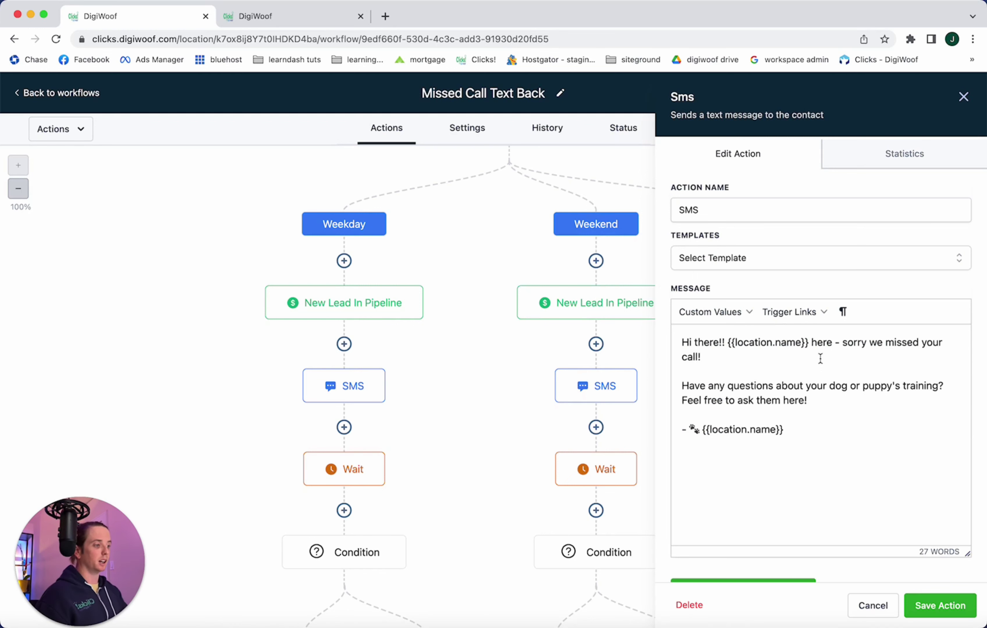
left_click(921, 597)
Review the Internal Notification action under the Weekday branch's Replied To Text path and save it
scroll(372, 345, "down", 4)
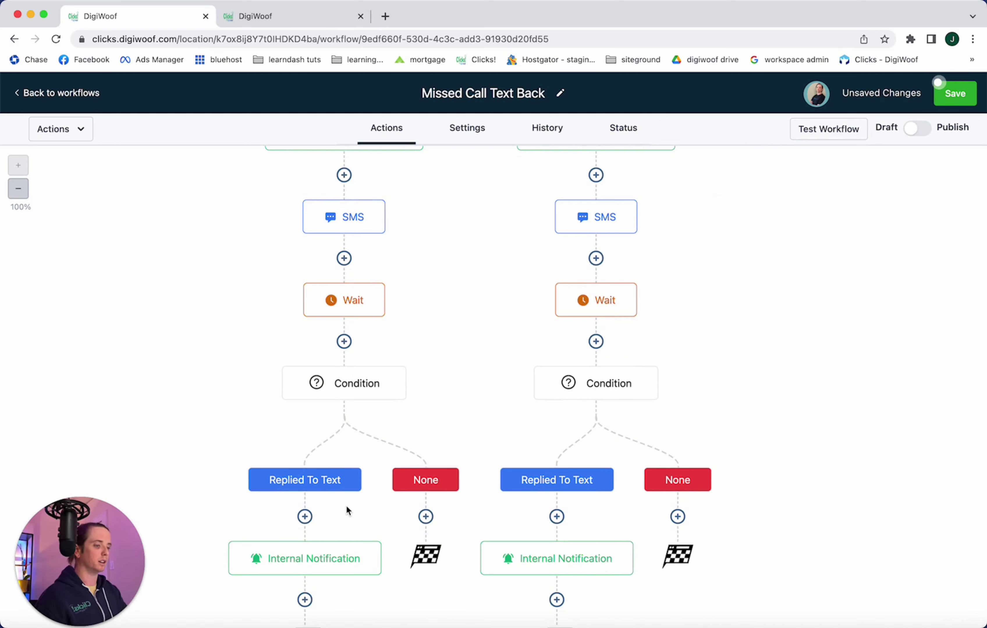
left_click(309, 560)
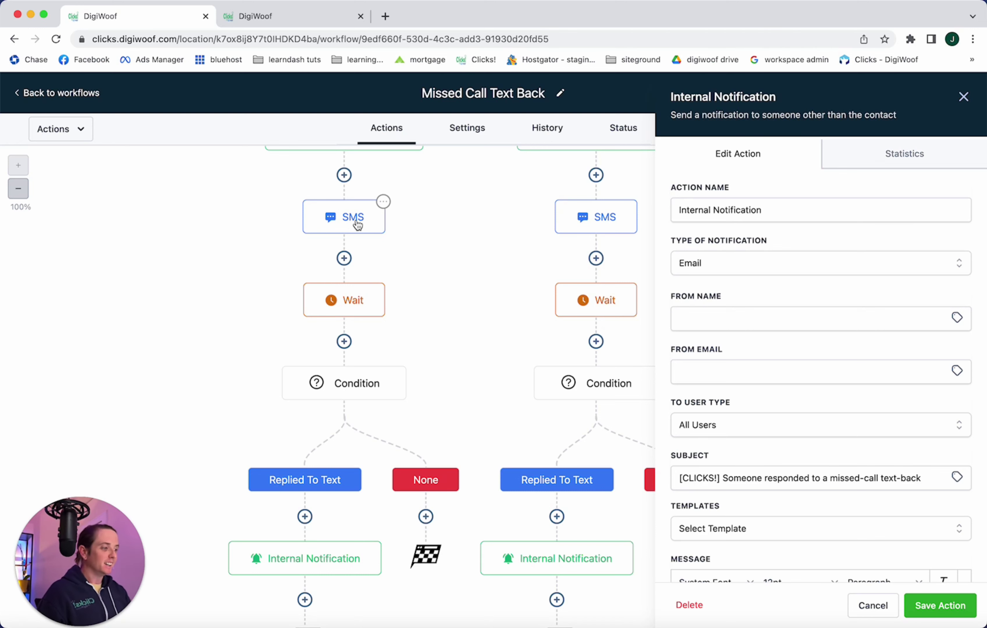
left_click(939, 605)
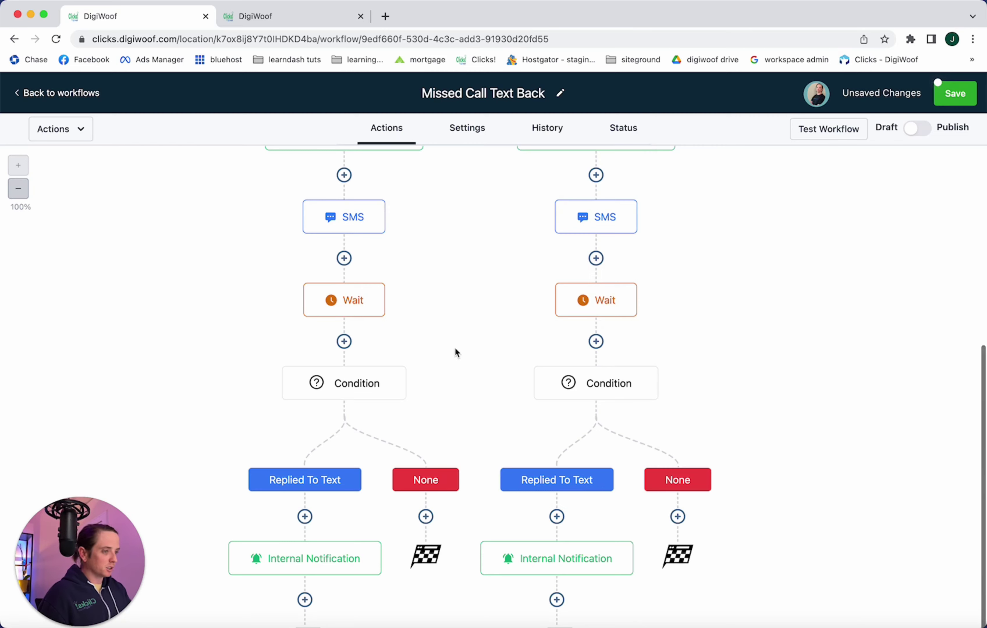
Save the Missed Call Text Back workflow and return to the 01 - Inbound folder, confirming the exit
scroll(489, 364, "up", 3)
scroll(457, 207, "up", 2)
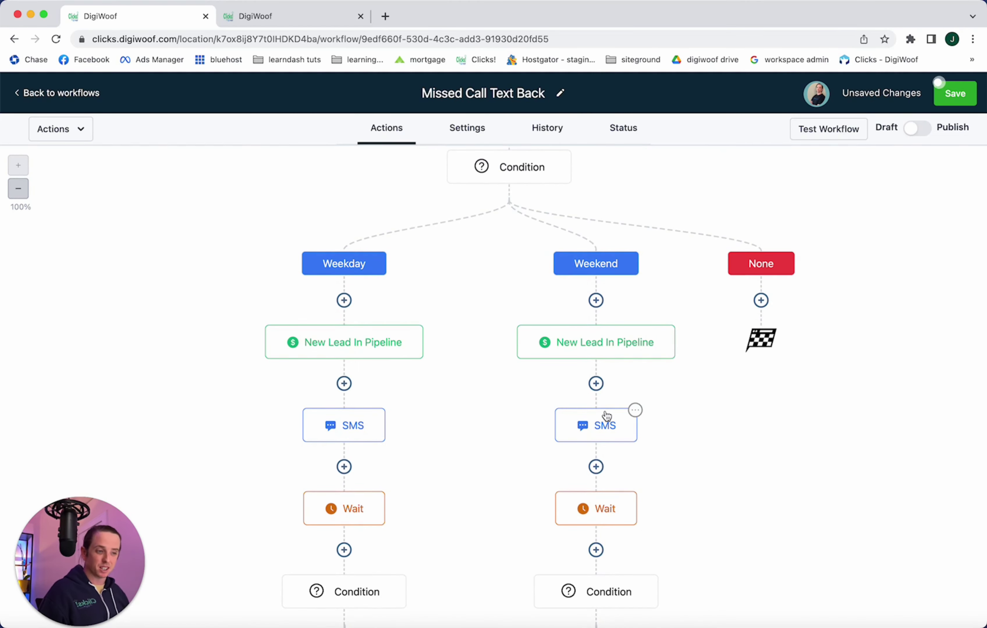
scroll(606, 414, "up", 3)
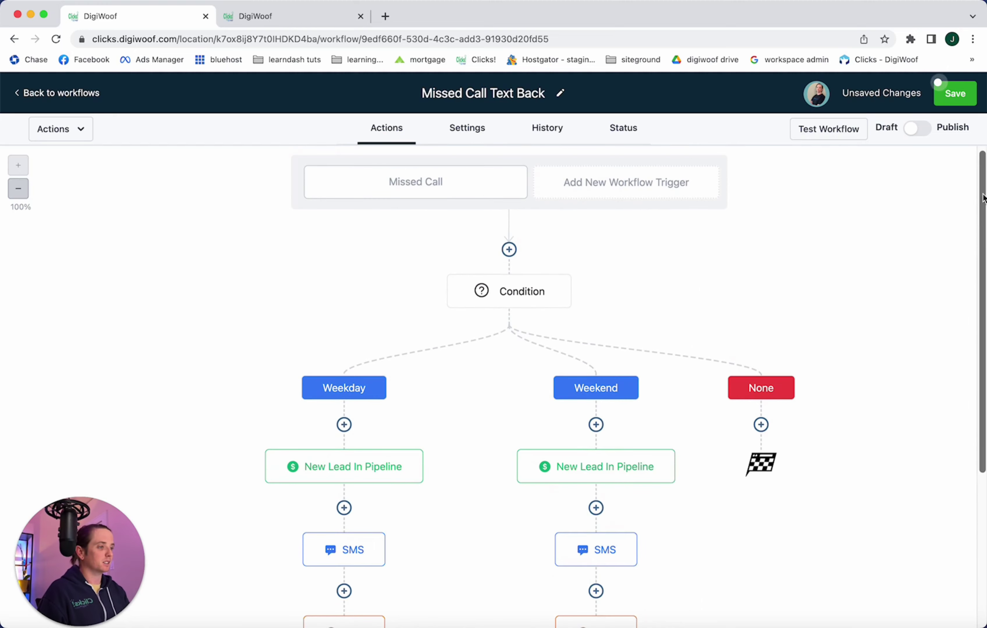
left_click(63, 93)
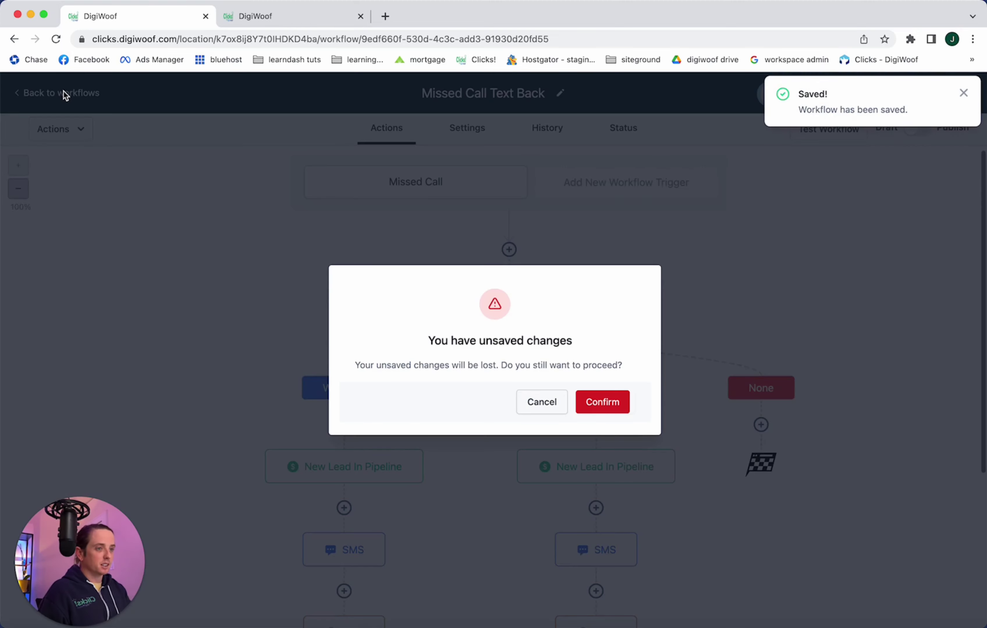
left_click(605, 402)
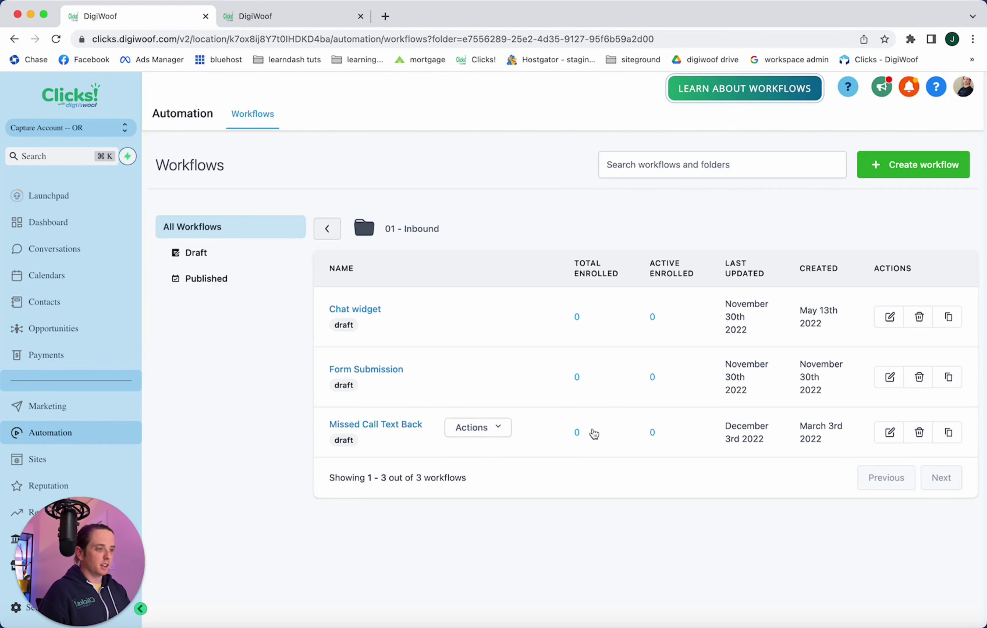
Open the Call Booked workflow from the 02 - Discovery Calls and Follow-Up folder and save its Appointment Status trigger
left_click(326, 229)
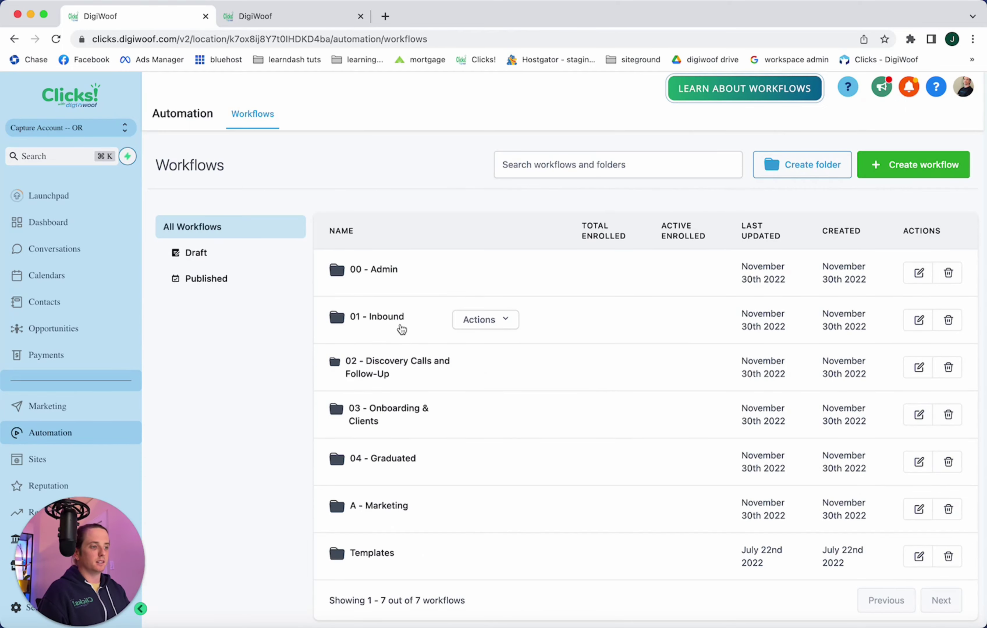
left_click(381, 367)
left_click(341, 306)
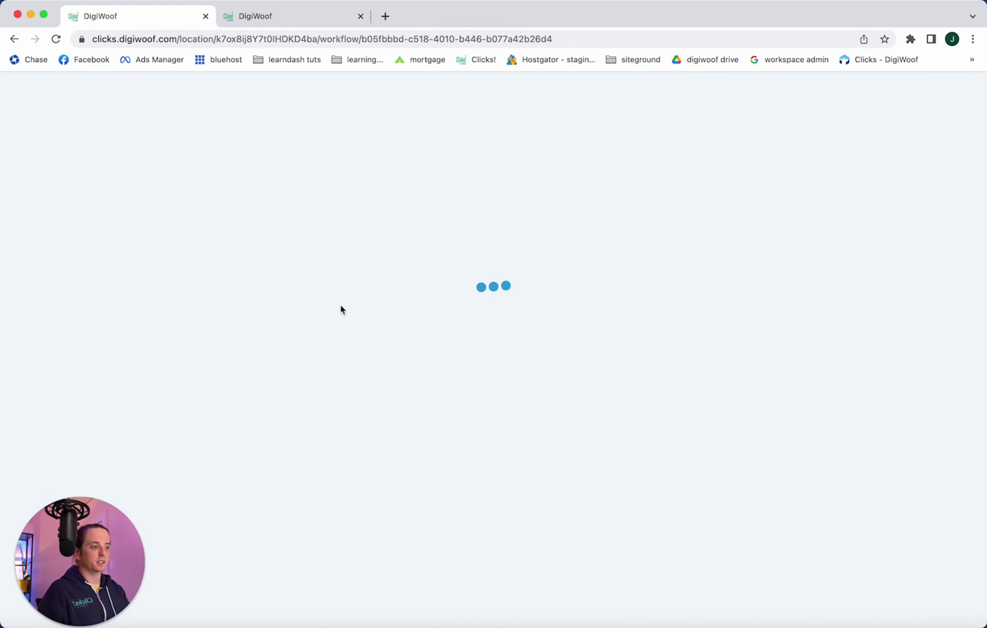
left_click(553, 185)
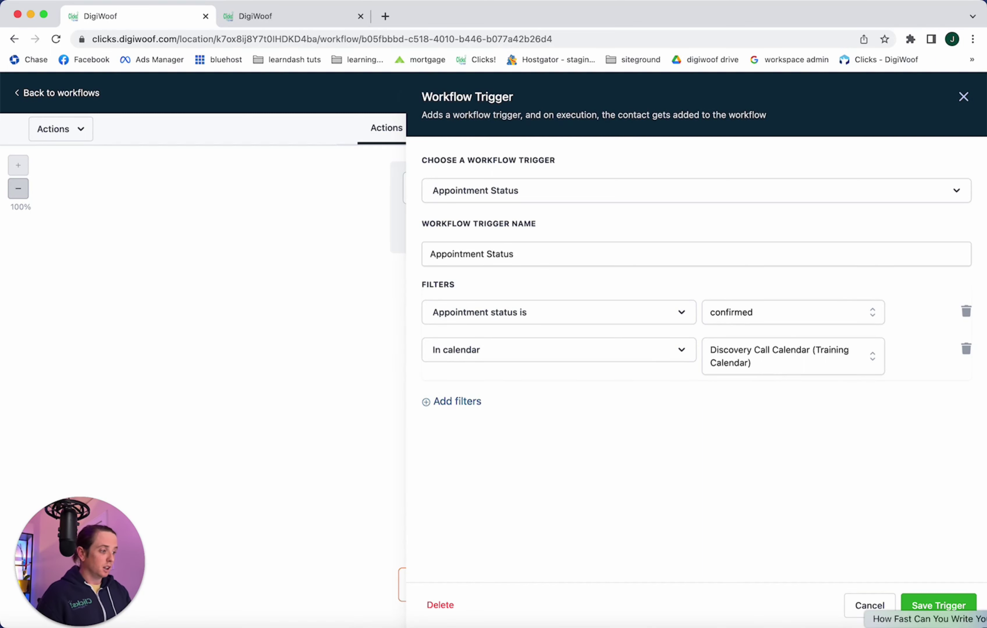
left_click(938, 605)
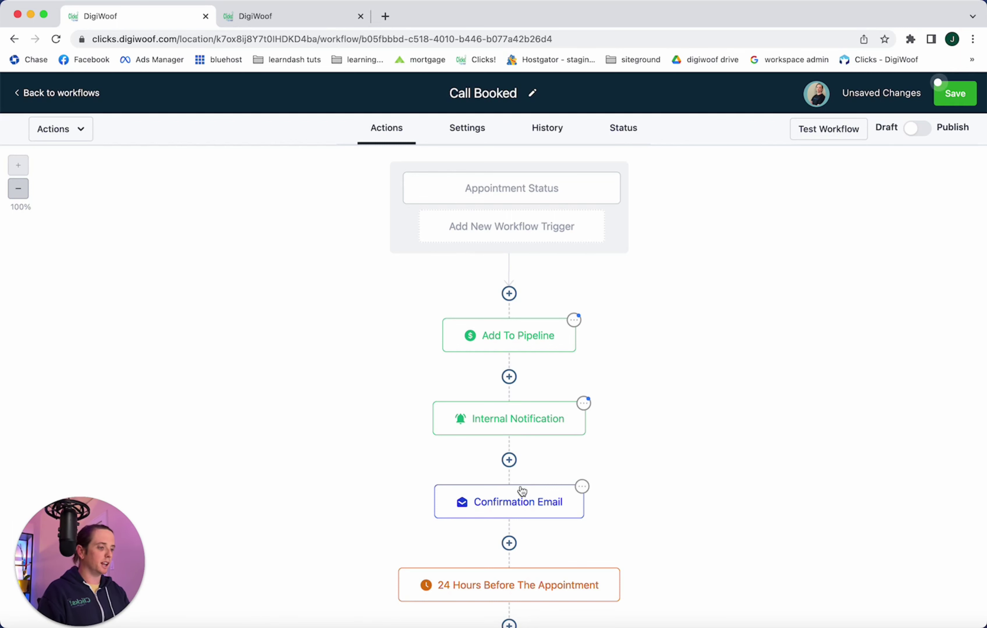
Add a Send SMS action at the end of the Call Booked workflow, after the 30 Minutes Before The Appointment wait
scroll(502, 509, "down", 2)
scroll(502, 510, "down", 2)
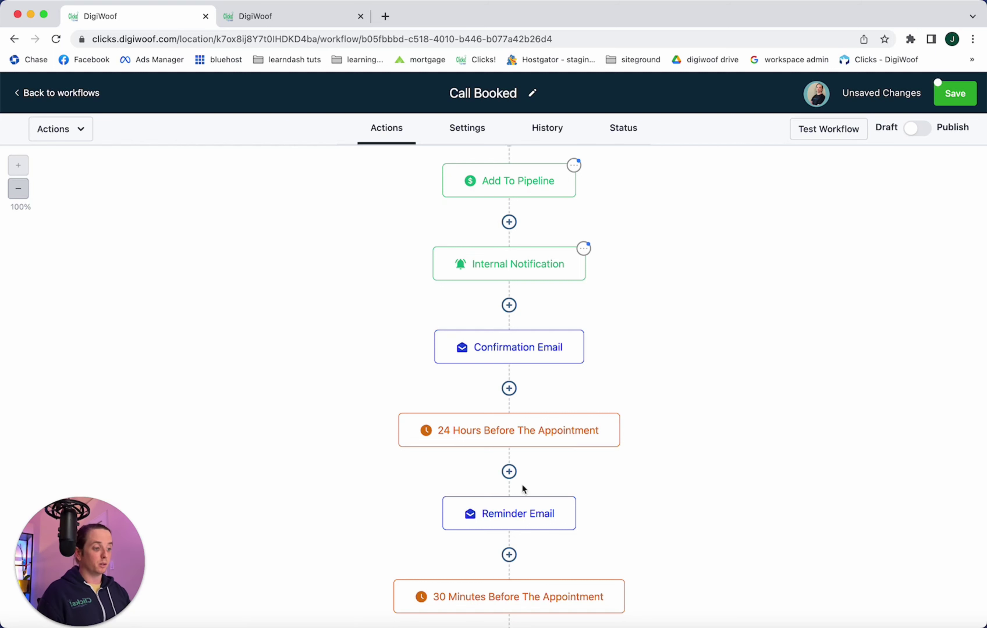
scroll(522, 485, "down", 2)
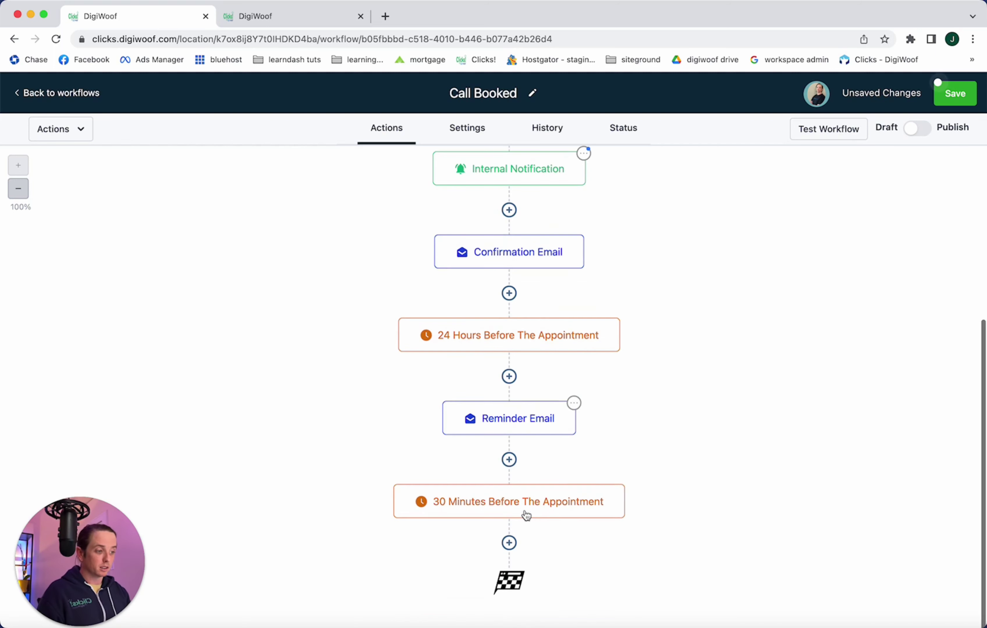
left_click(510, 546)
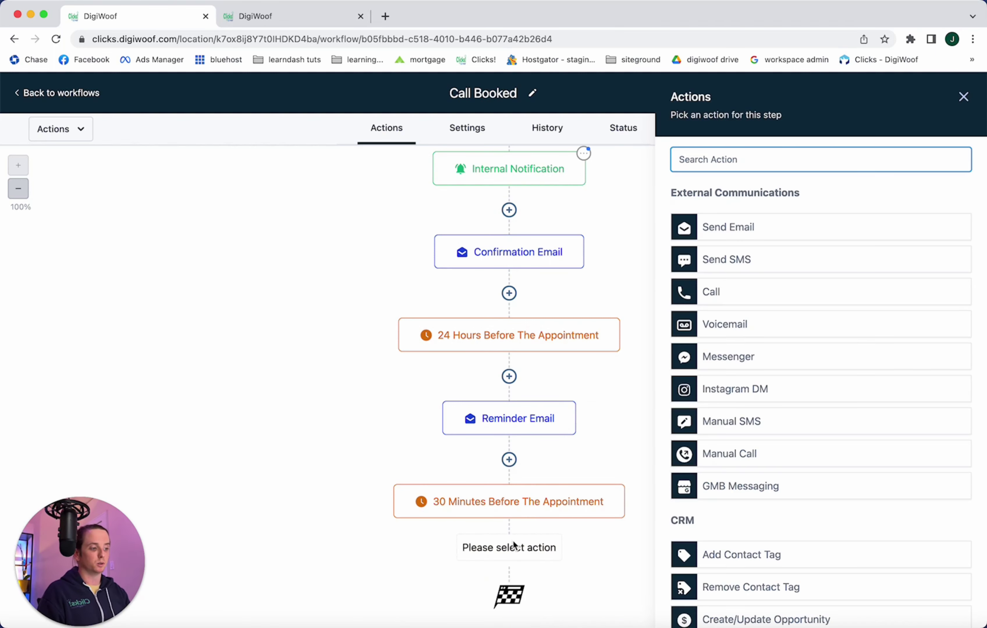
left_click(745, 259)
Begin the SMS message with the greeting "Hey {{contact.first_name}}," using the contact's first name custom value
left_click(723, 375)
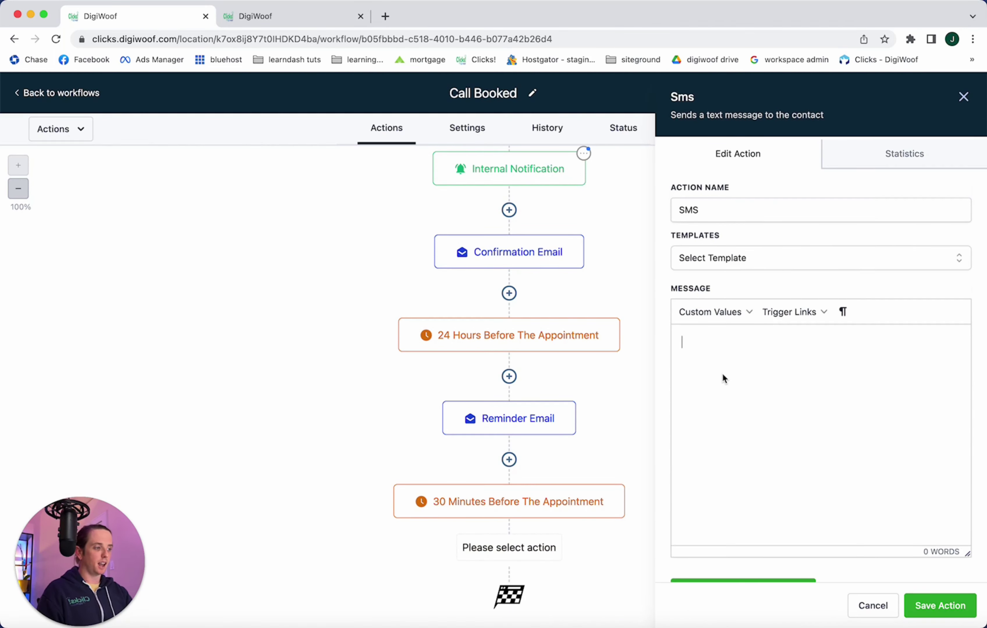
type("Hey")
left_click(709, 311)
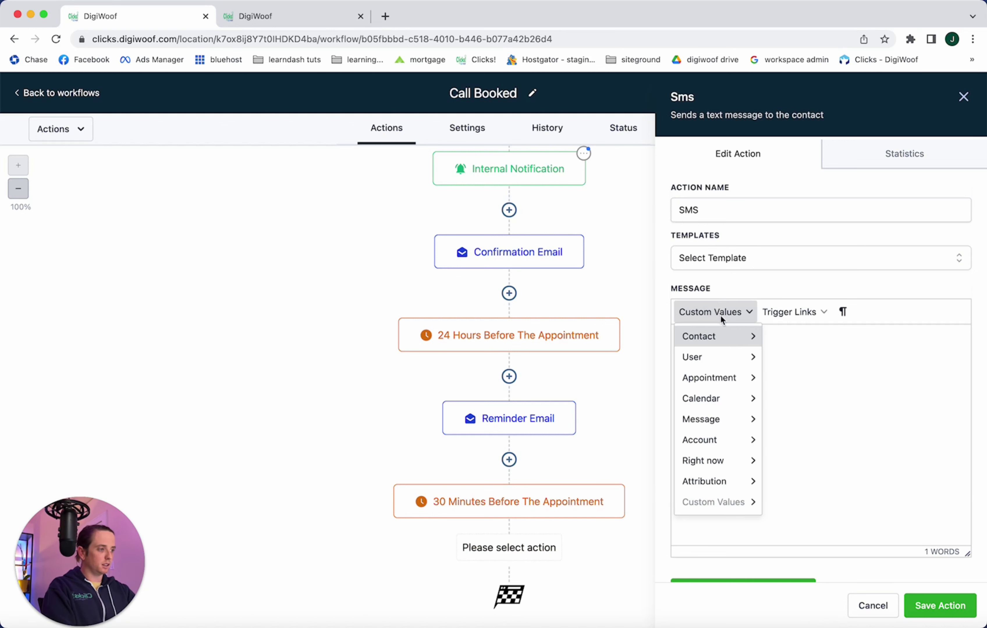
mouse_move(696, 335)
left_click(796, 357)
type(",")
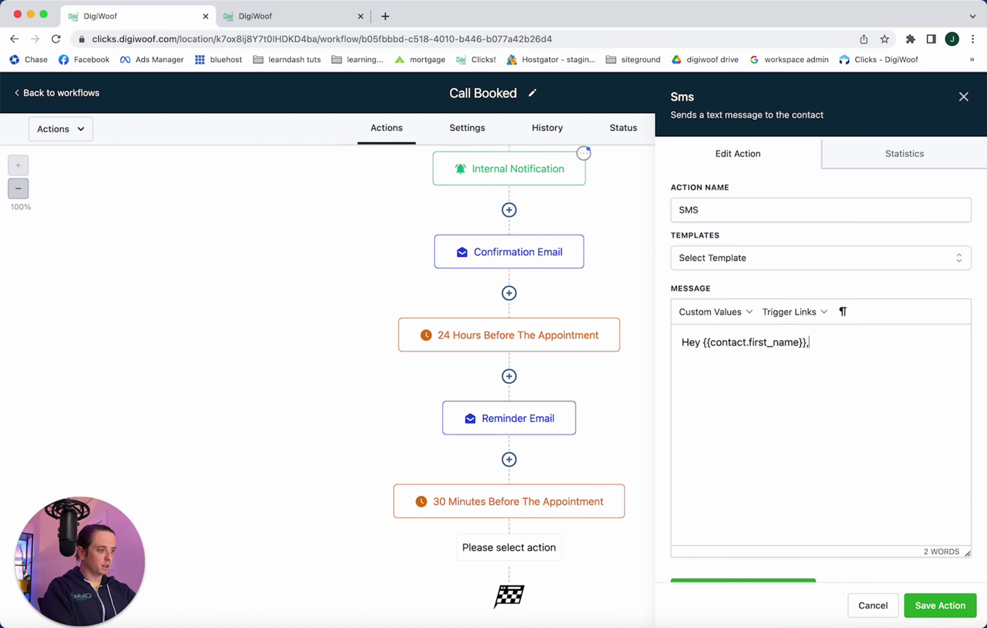
Add a new line to the SMS message reading "Just a reminder about our call in 30 regarding"
key("Return")
type("Just a reminder th")
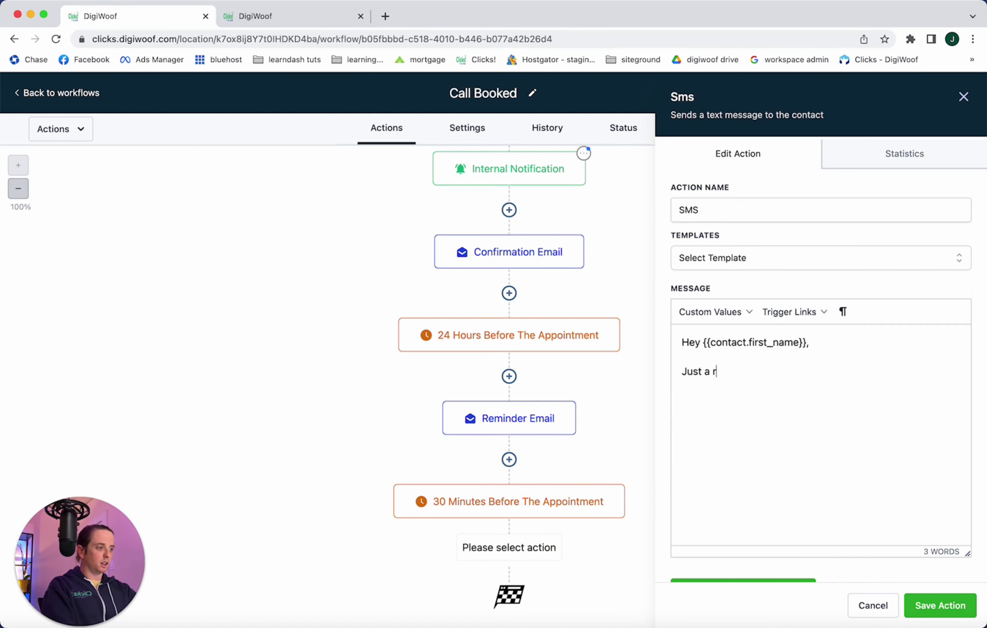
key("BackSpace")
key("BackSpace")
type("a")
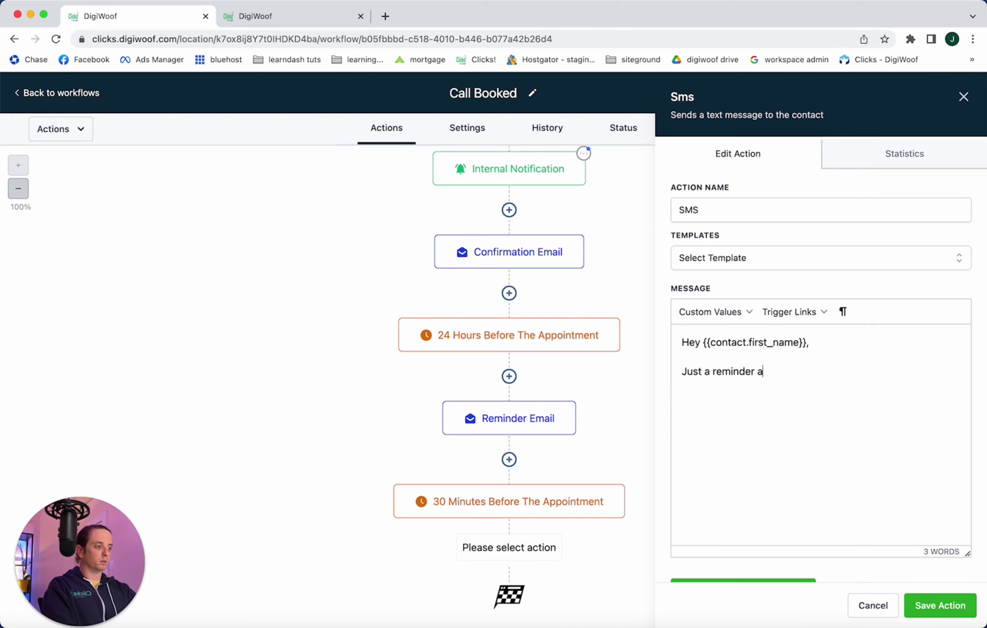
type("bout our call in ")
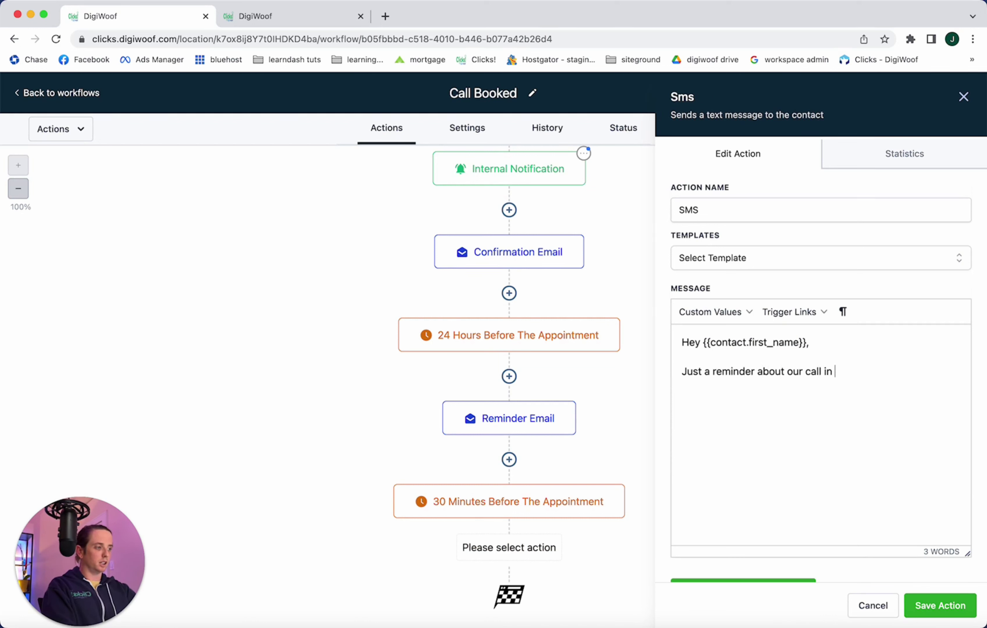
type("30 regarding")
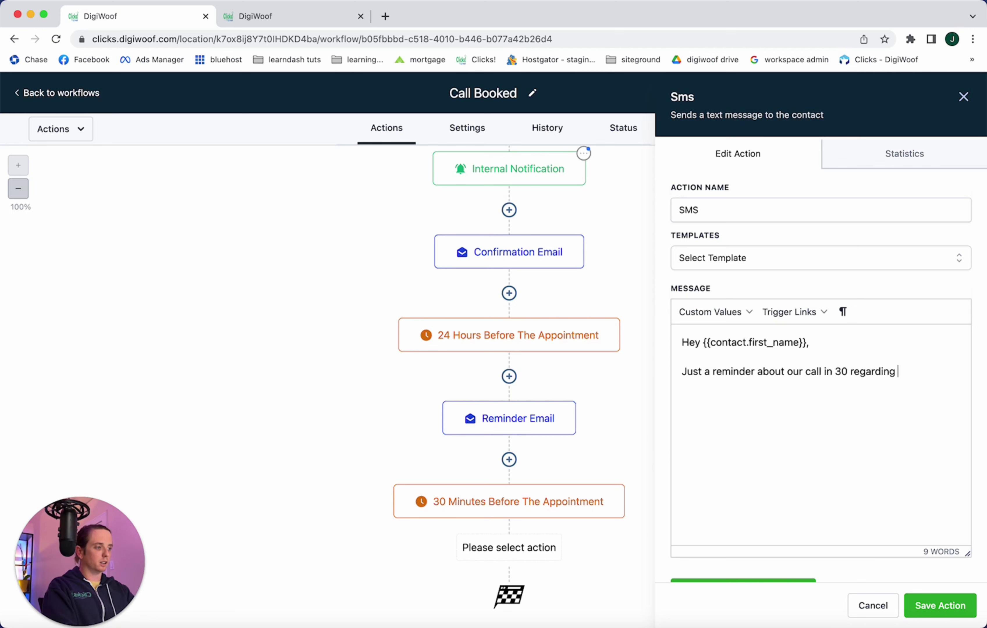
Complete the SMS text with the Dog's Name contact custom field followed by "'s", and save the action
left_click(710, 311)
mouse_move(705, 337)
scroll(804, 468, "down", 3)
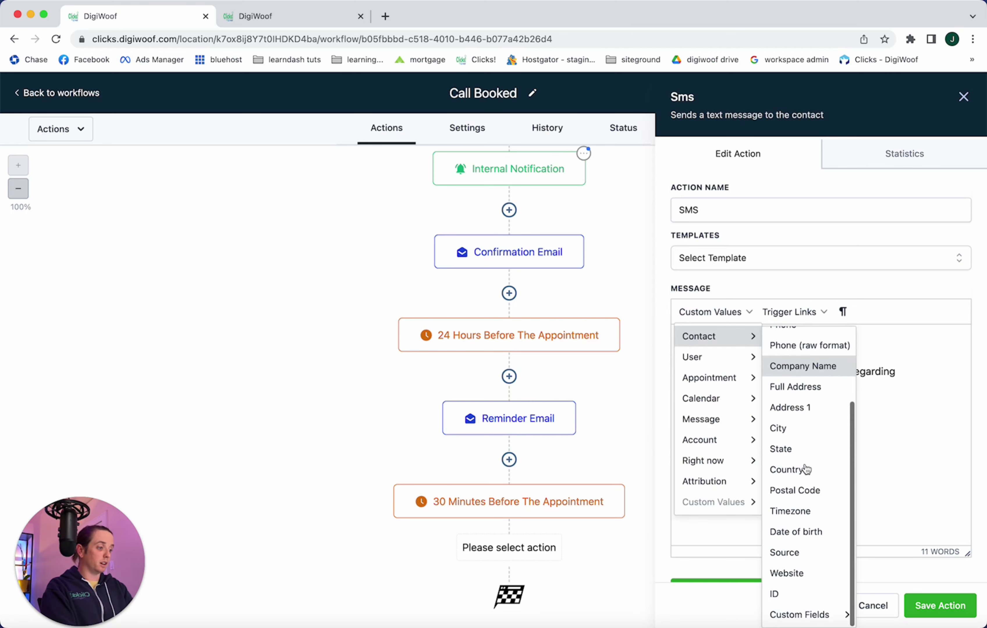
mouse_move(838, 618)
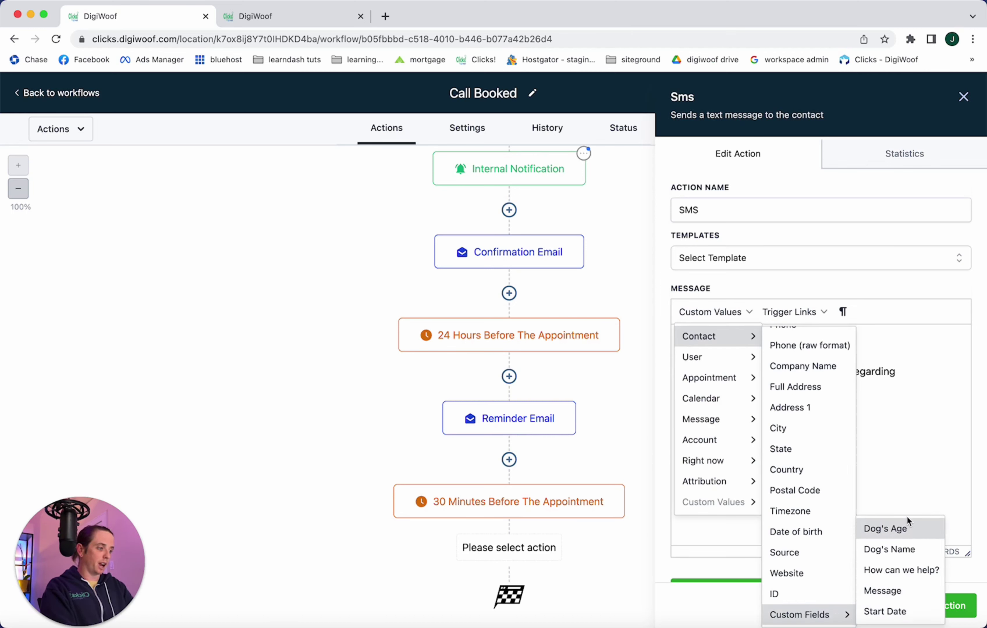
left_click(914, 547)
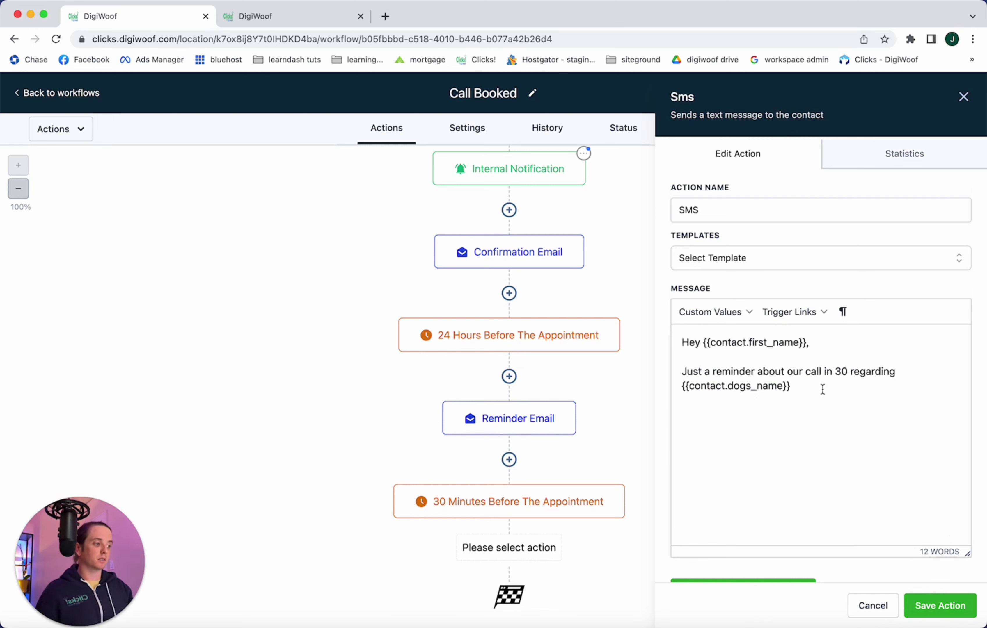
type("'s")
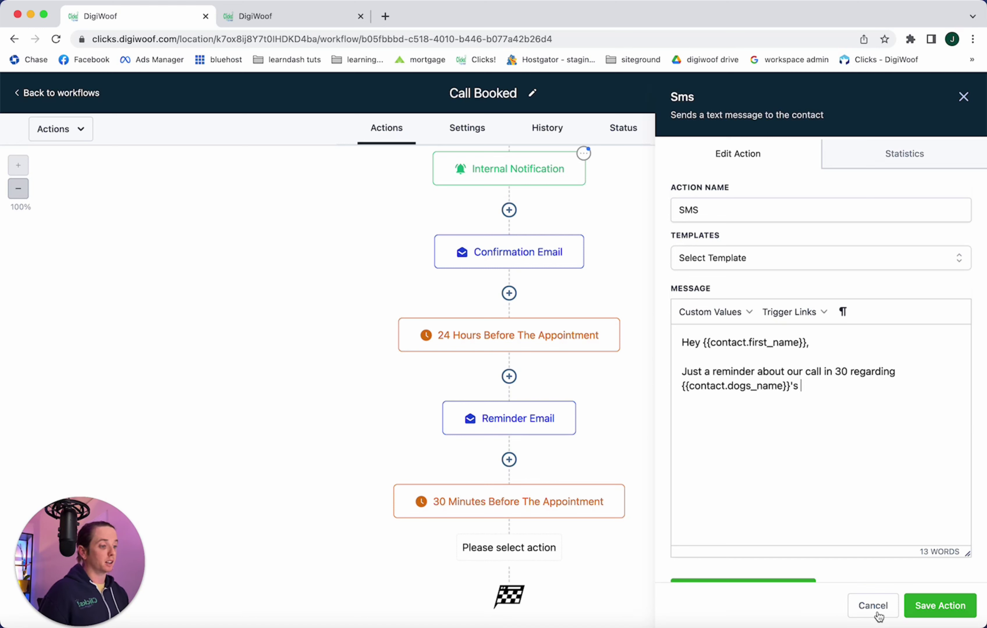
left_click(944, 606)
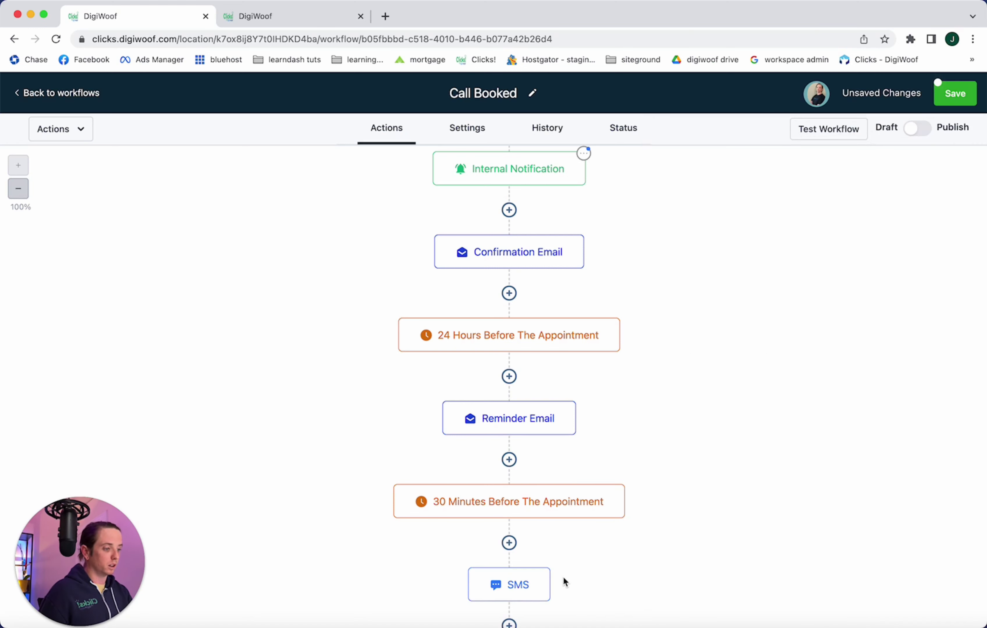
Add a Wait action directly after the new SMS action in the Call Booked workflow
scroll(565, 582, "down", 2)
left_click(510, 542)
type("wa")
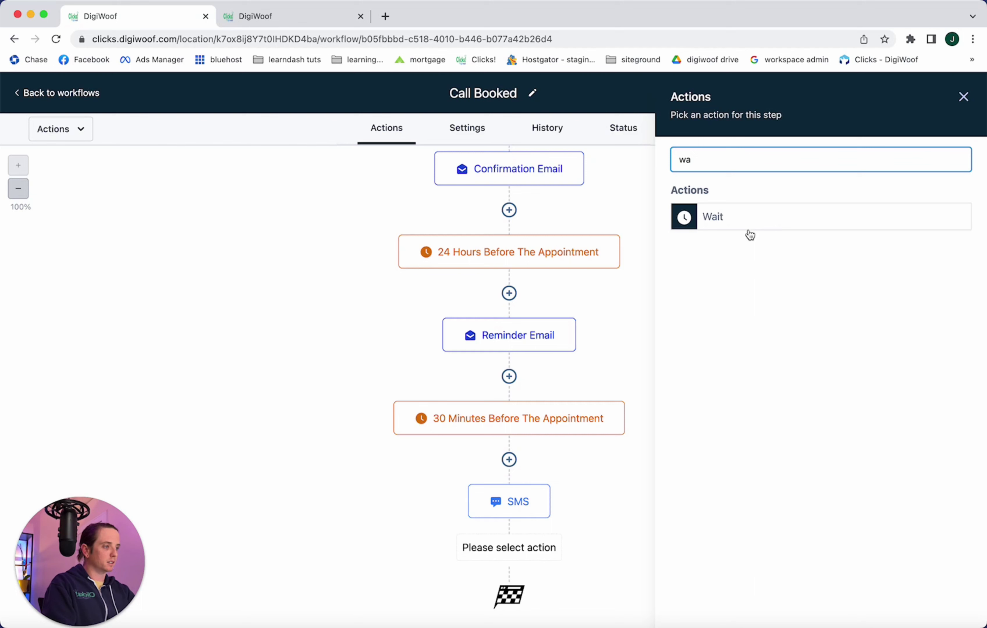
left_click(747, 224)
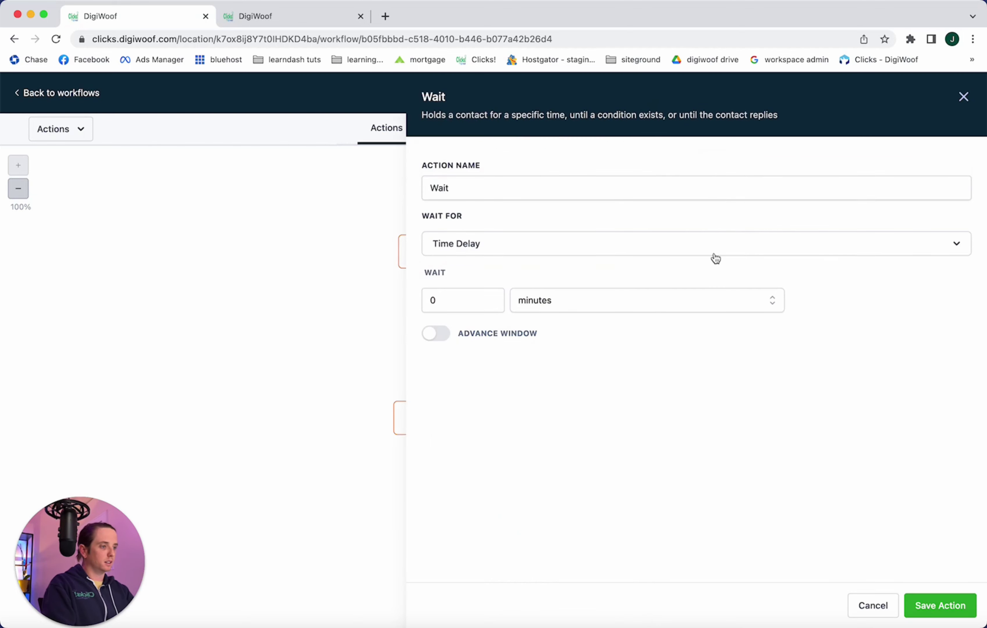
Set the Wait action to Event / Appointment time, 2 hours after, and save it
left_click(493, 254)
left_click(518, 367)
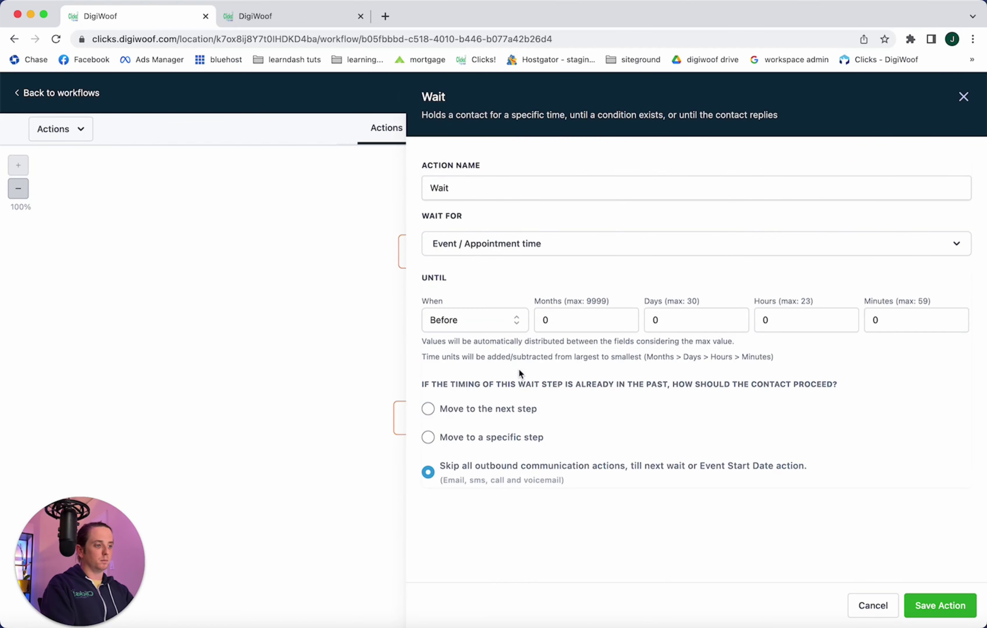
left_click(507, 320)
left_click(499, 346)
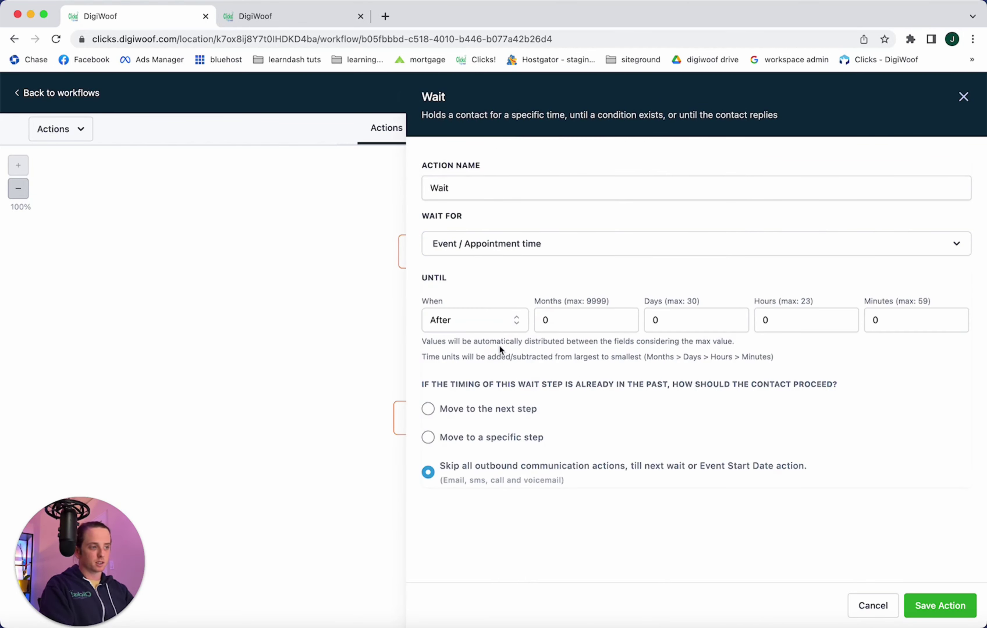
left_click(788, 320)
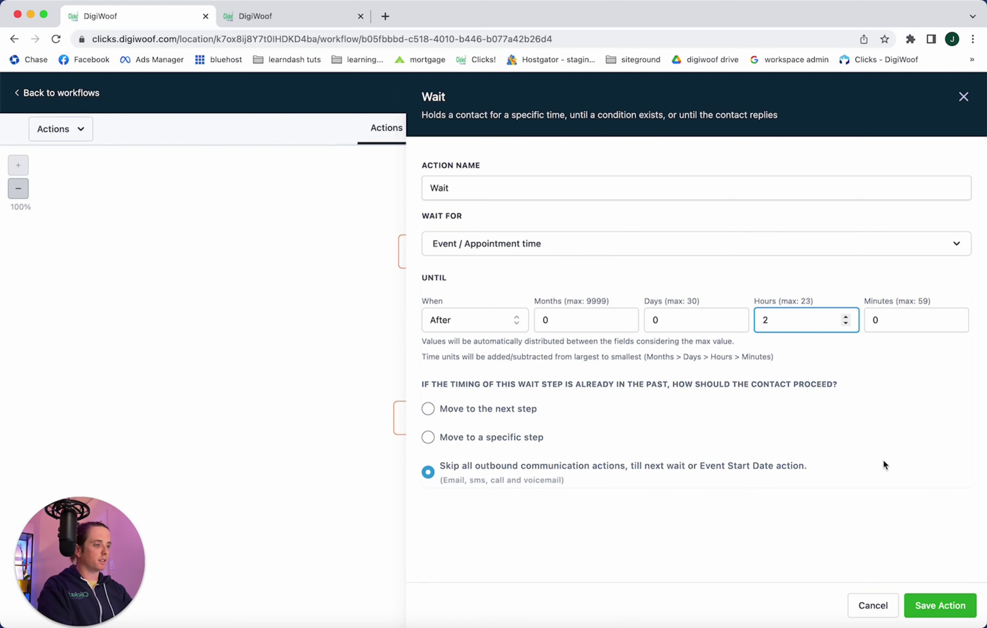
left_click(940, 606)
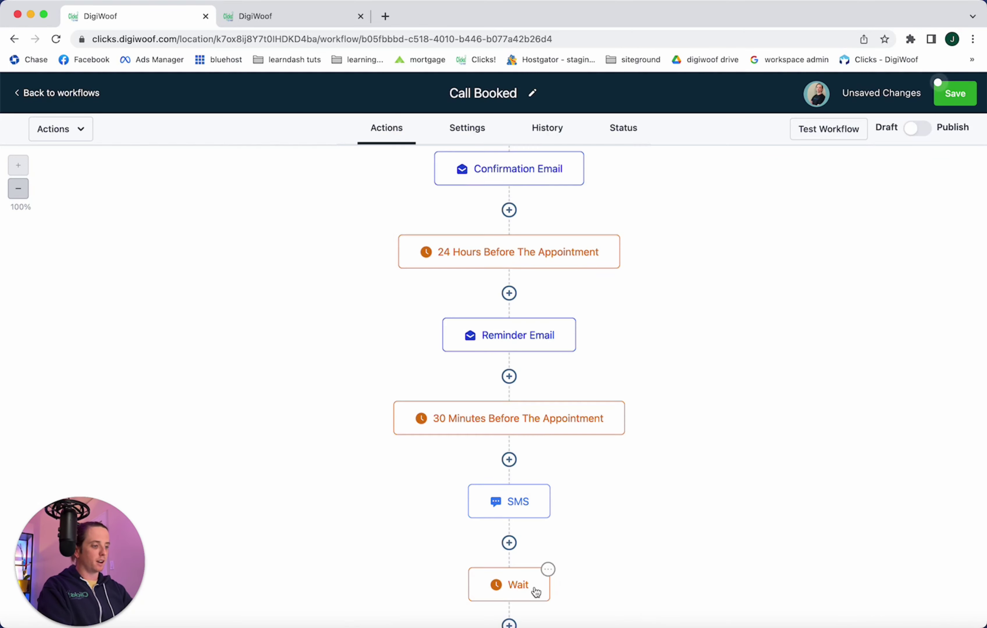
Save the Call Booked workflow and return to the 02 - Discovery Calls And Follow-Up folder
scroll(535, 589, "down", 2)
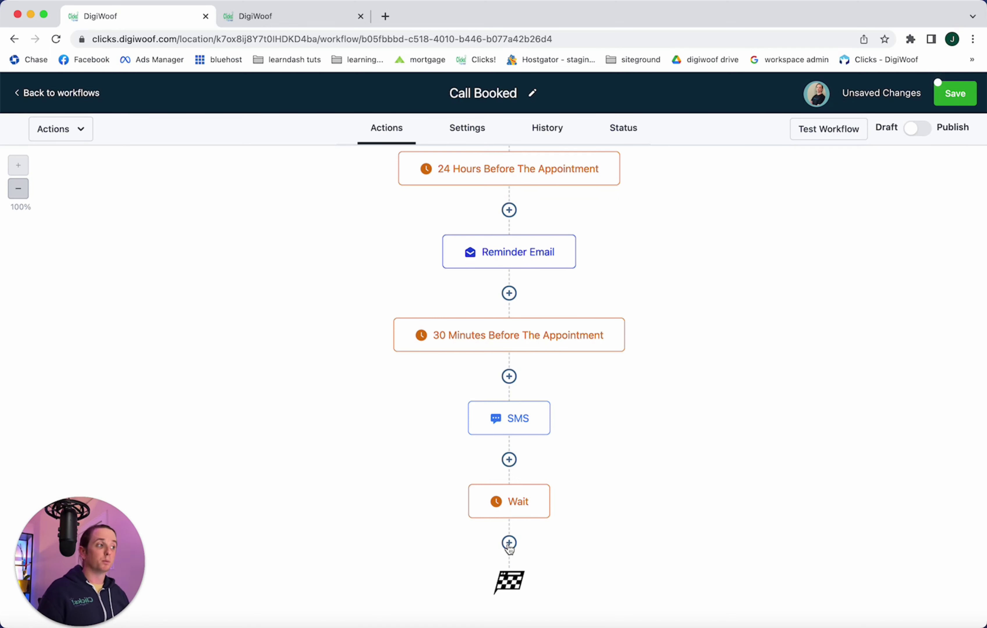
left_click(953, 97)
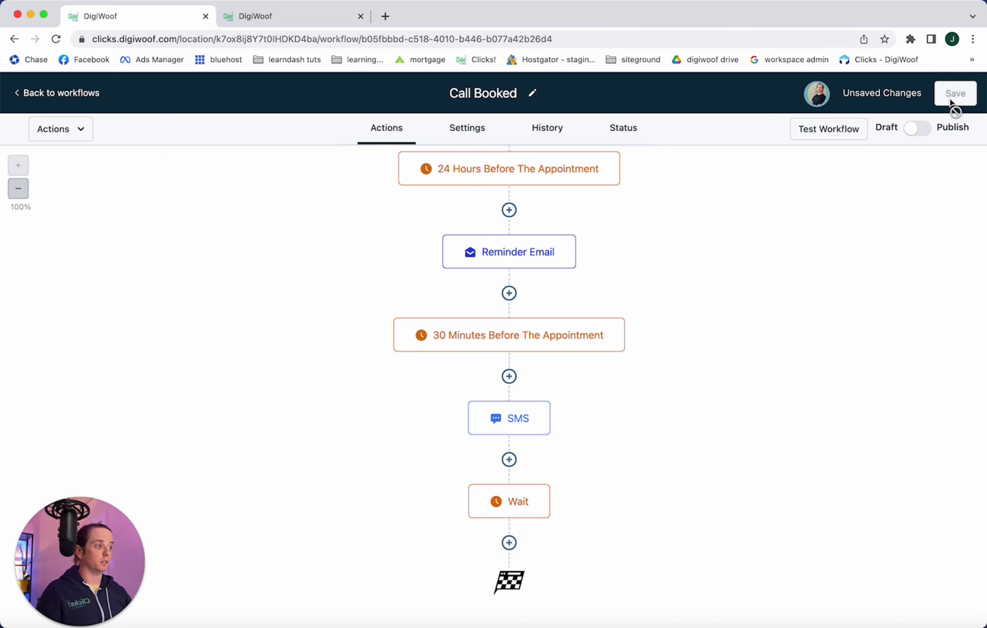
left_click(72, 97)
Switch to the browser tab with the opportunities board and review the Lead Pipeline's Package and Graduated stages
left_click(262, 17)
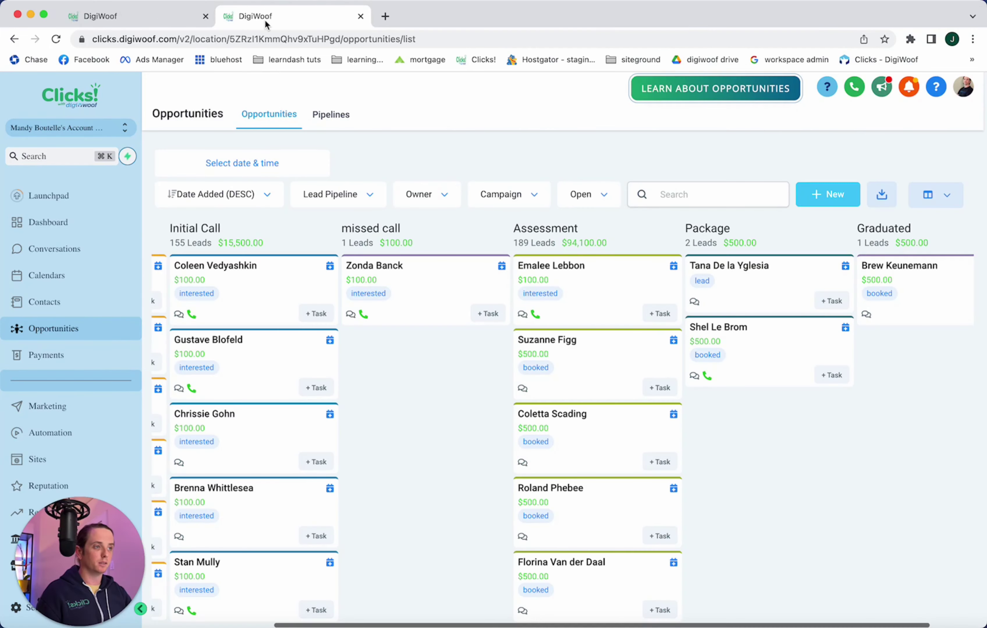
scroll(740, 380, "right", 3)
scroll(741, 381, "right", 1)
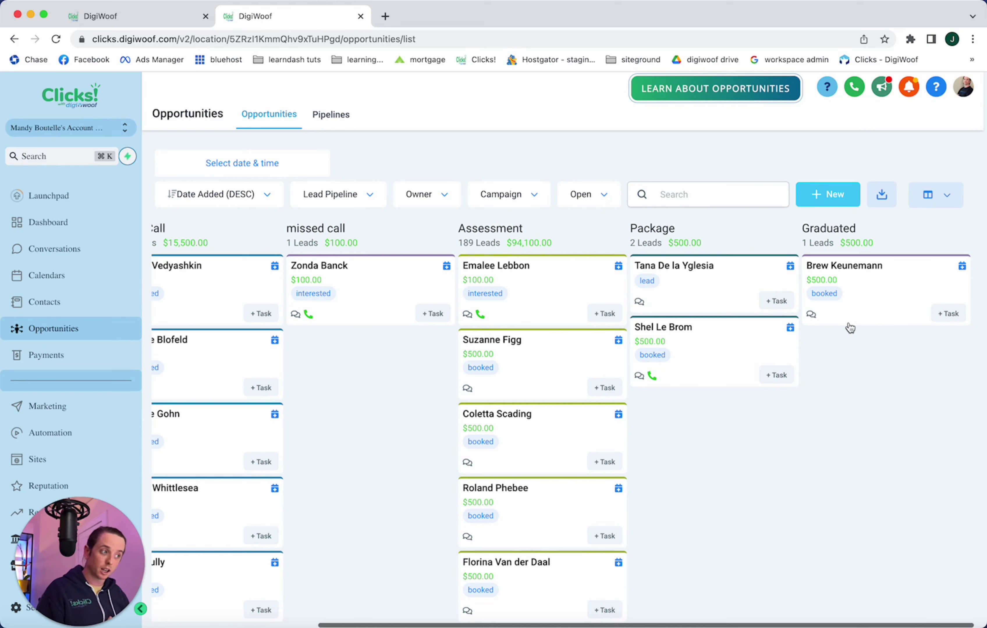
mouse_move(696, 305)
left_mouse_down()
mouse_move(807, 239)
mouse_move(888, 279)
mouse_move(692, 293)
left_mouse_up()
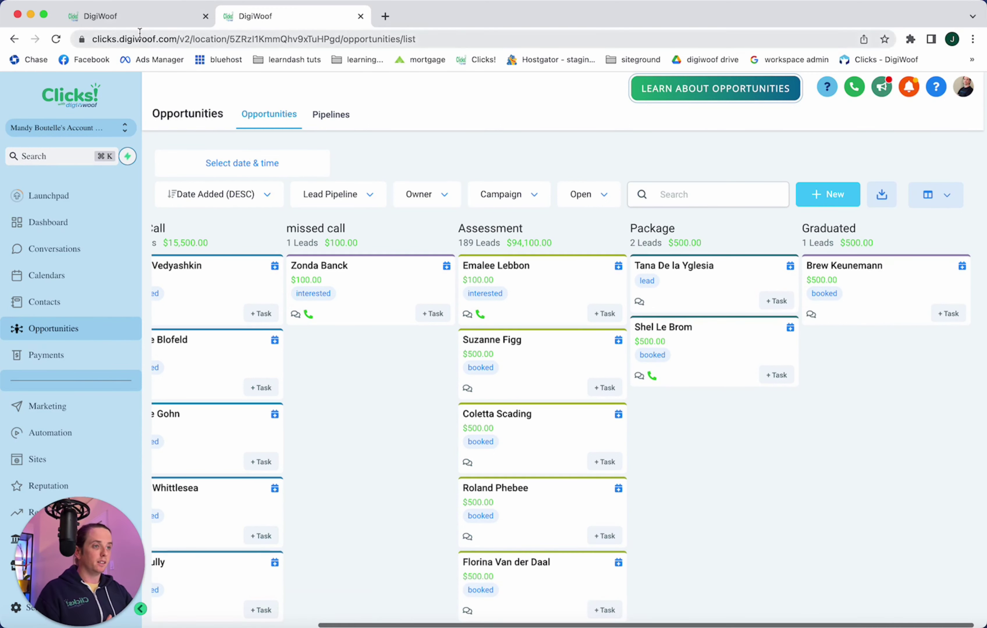
Return to the workflows browser tab and open the Moved to Graduated workflow from the 04 - Graduated folder
left_click(139, 18)
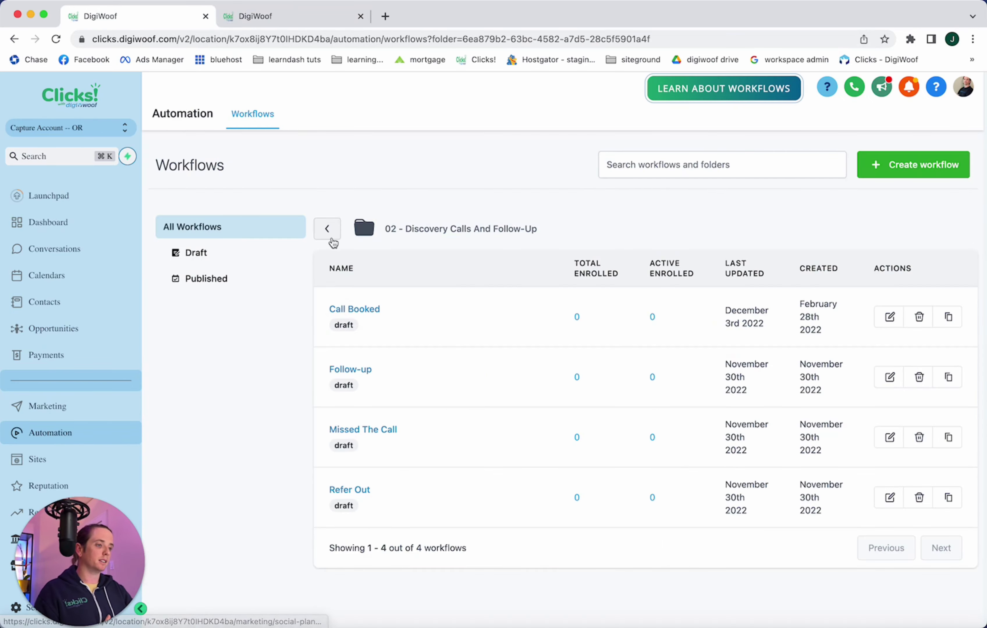
left_click(328, 230)
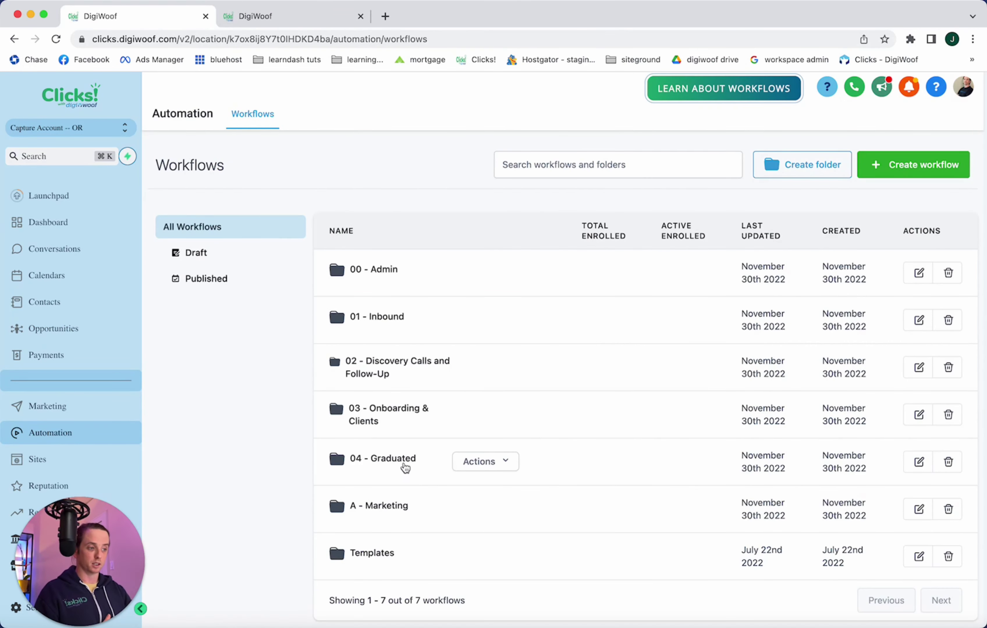
left_click(404, 460)
left_click(393, 311)
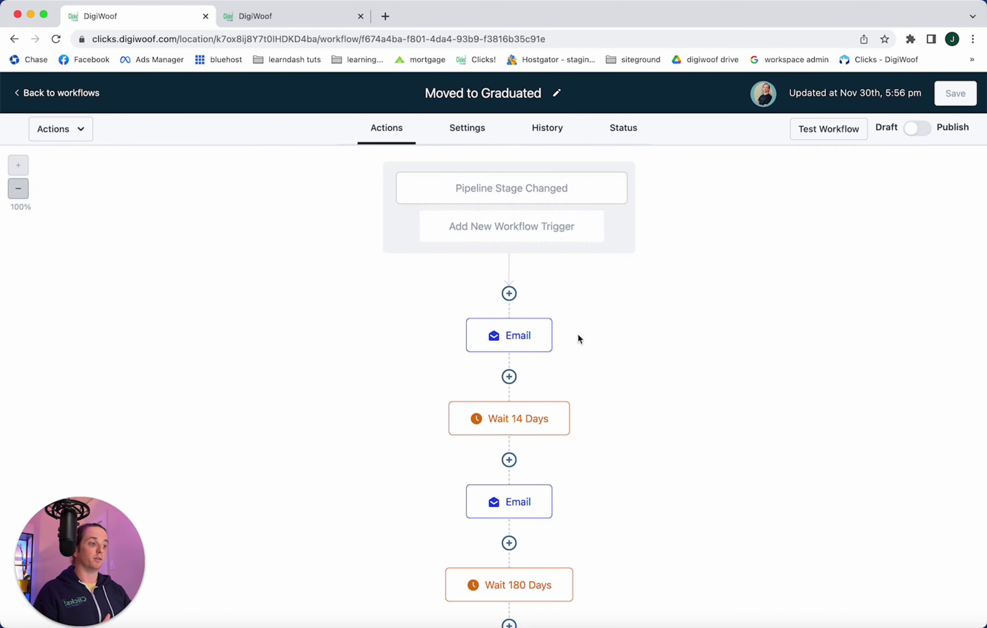
Review the first Email action with the subject "Congrats!" and save the action
left_click(512, 344)
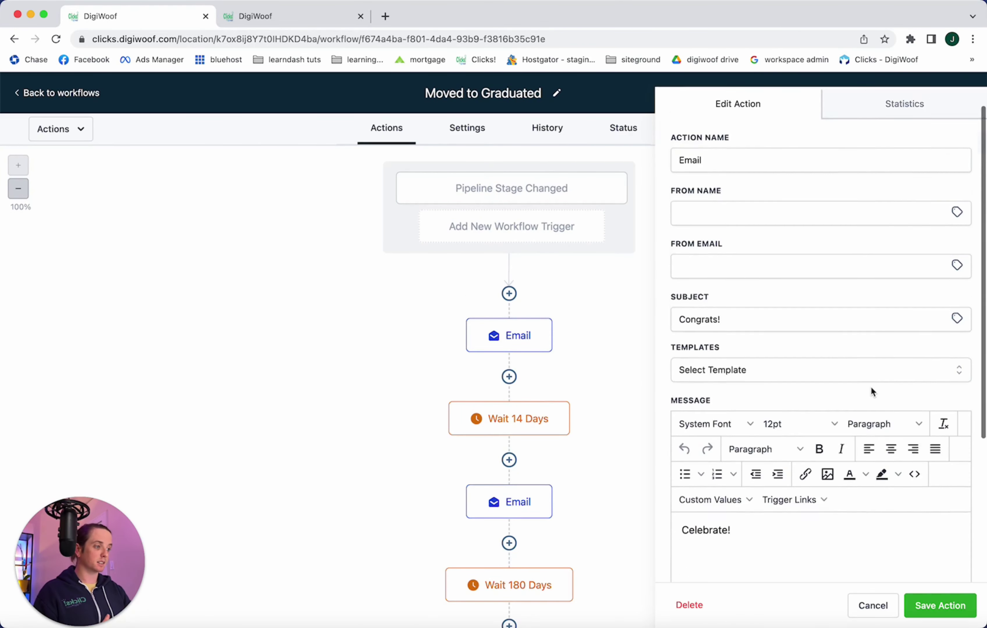
scroll(870, 390, "down", 5)
left_click(961, 606)
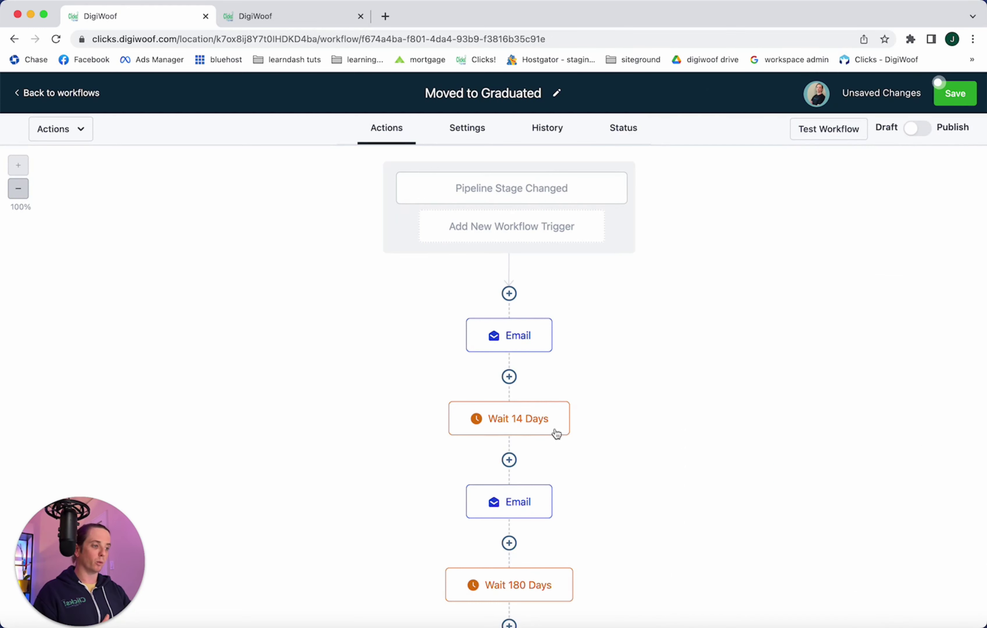
Review the remaining wait and email actions, save the Moved to Graduated workflow, and dismiss the notification
scroll(523, 507, "down", 5)
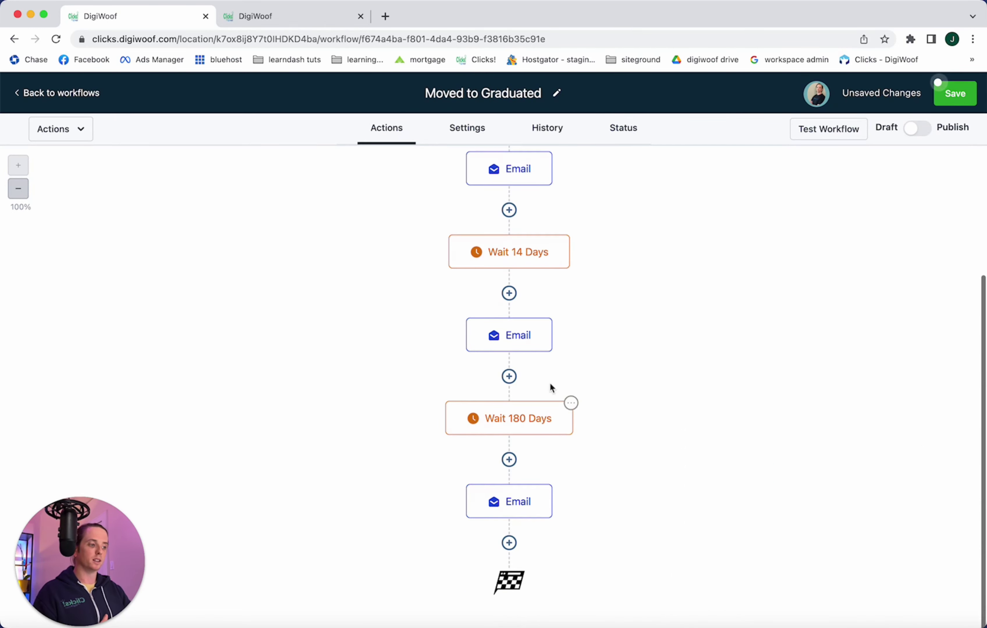
left_click(961, 93)
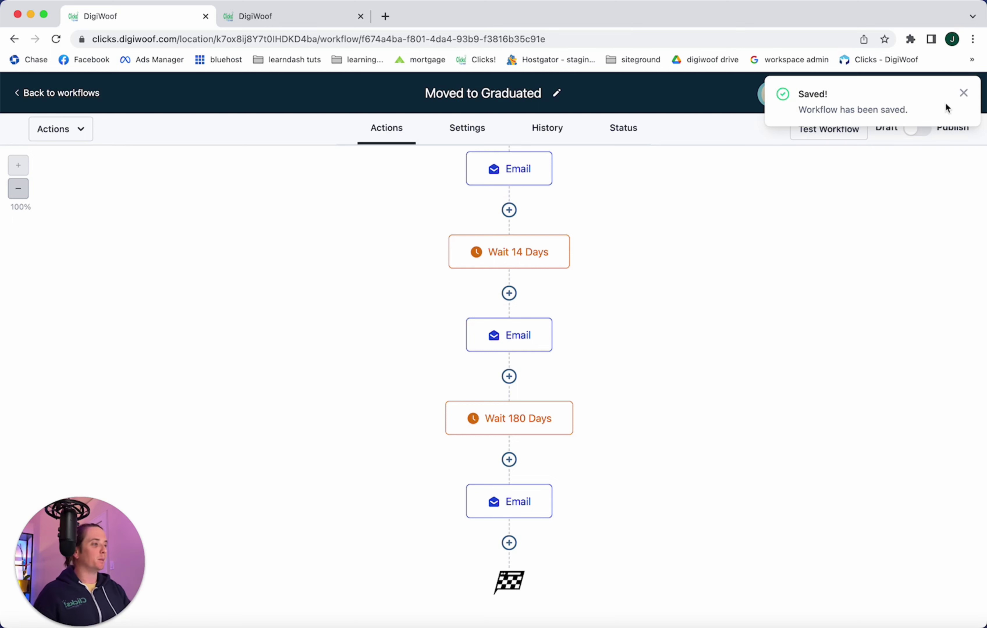
left_click(964, 94)
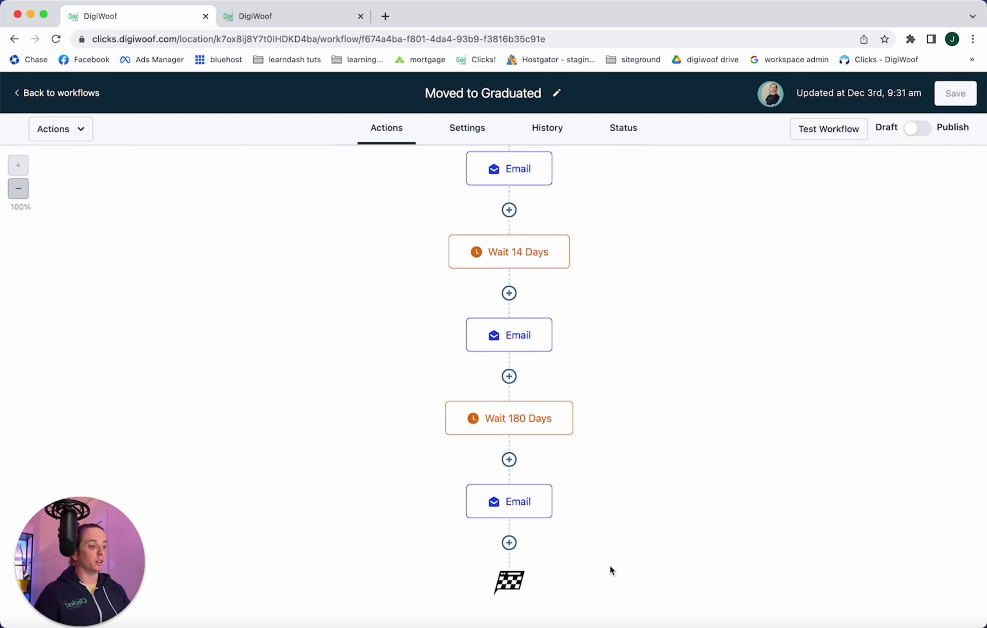
Search the available actions for a review request after the Wait 14 Days action, and close the action picker without adding one
scroll(559, 418, "up", 3)
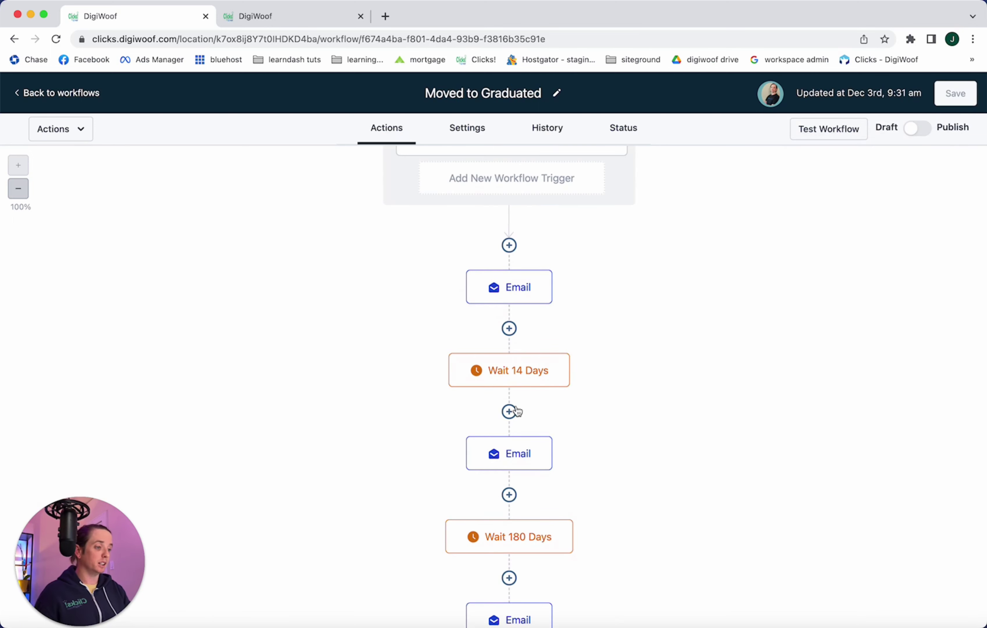
left_click(509, 412)
type("revie")
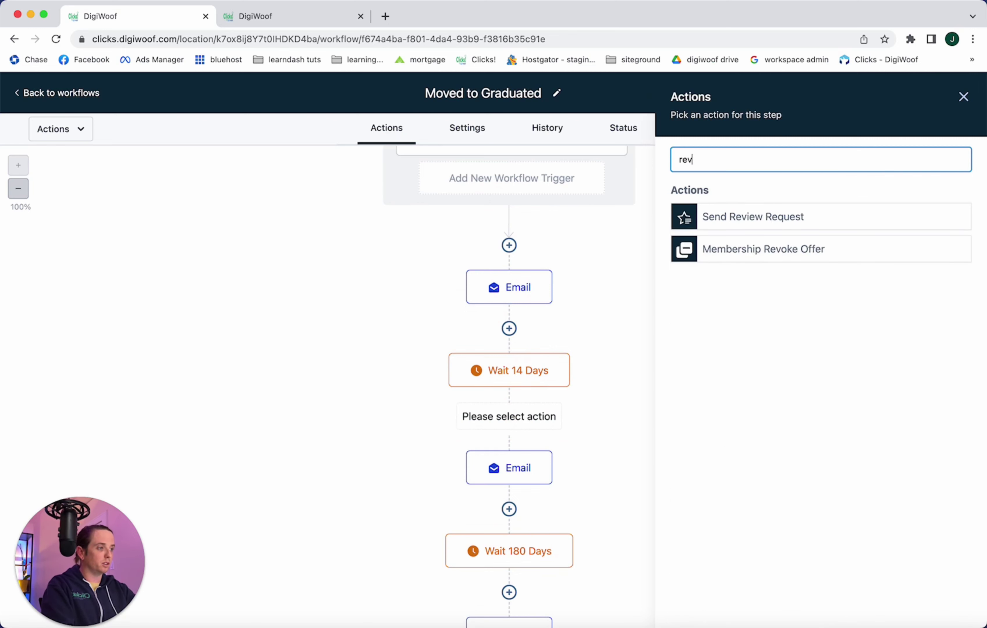
left_click(963, 96)
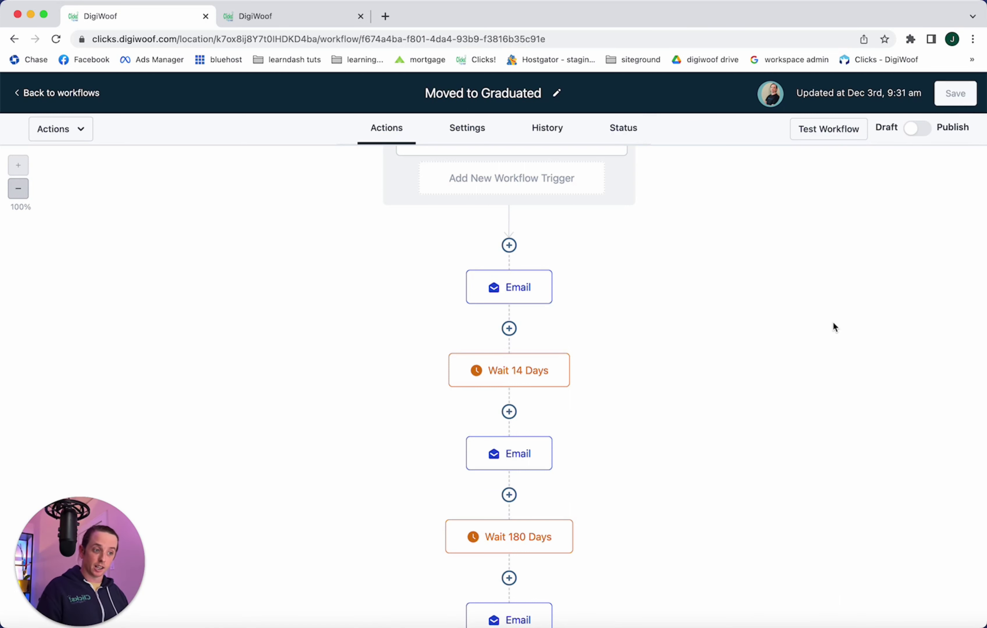
Leave the Moved to Graduated workflow and open the tagged review workflow from the 04 - Graduated folder
left_click(103, 92)
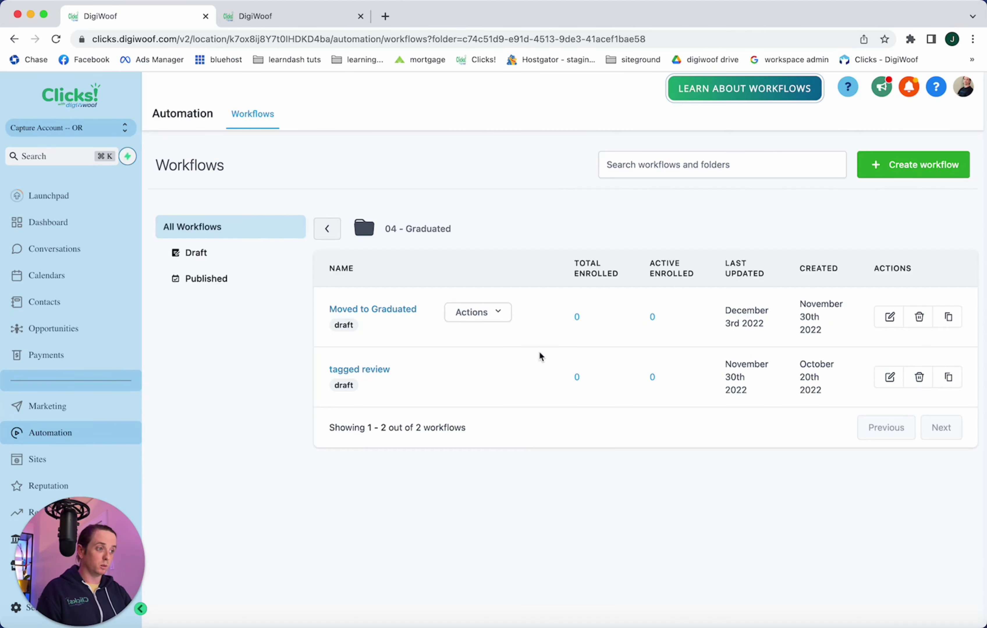
left_click(381, 372)
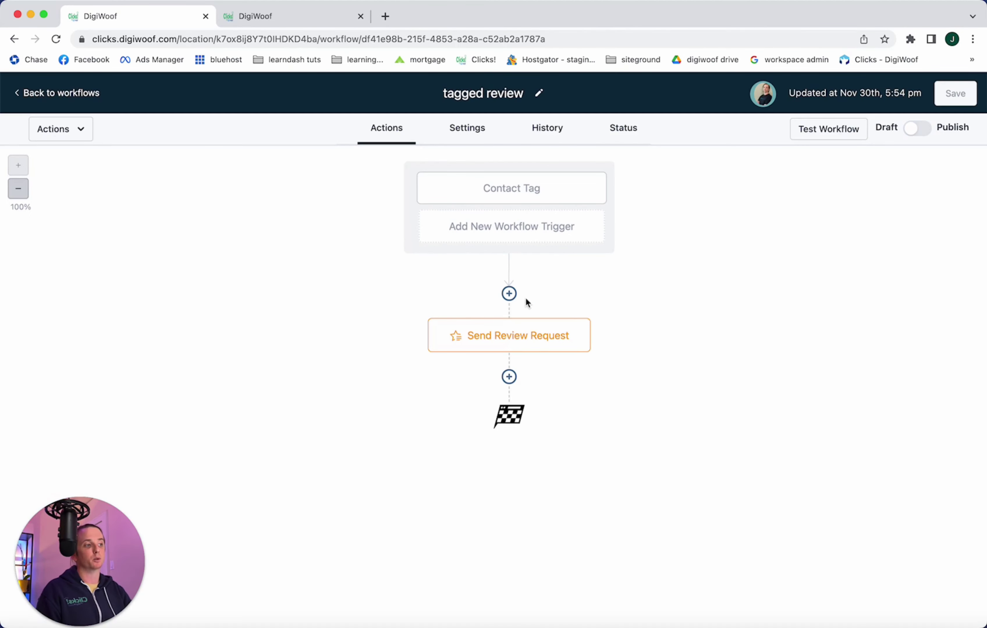